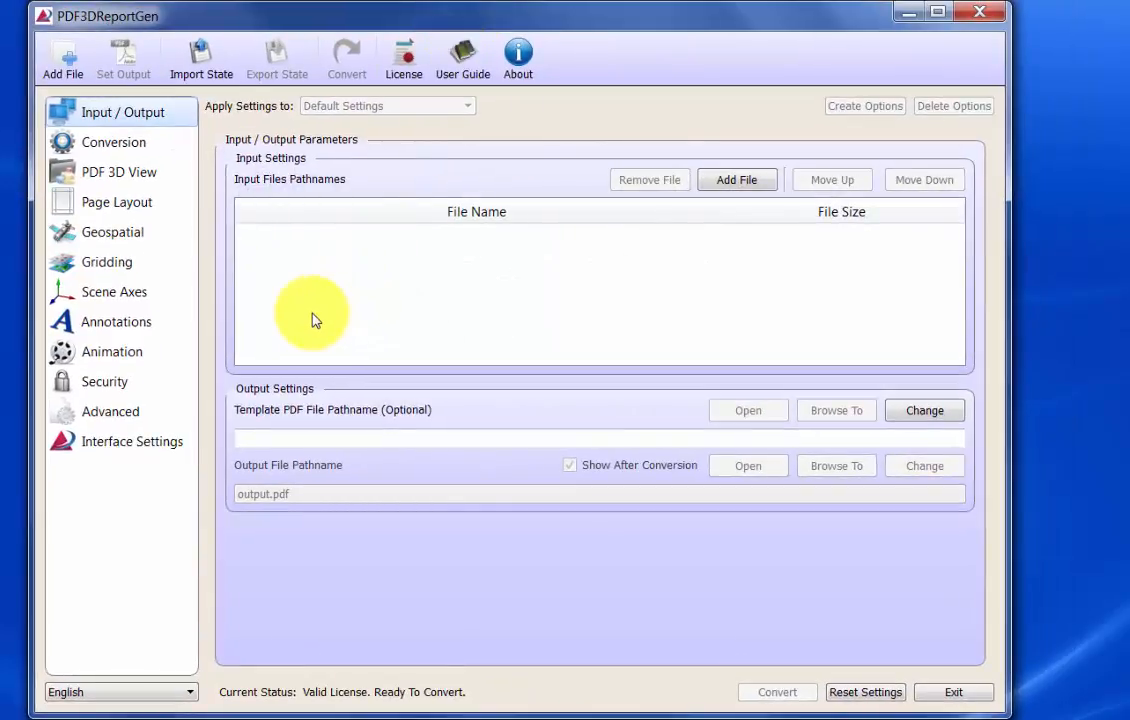
- Add helens2.asc from the Samples grd folder as the input file
{"action": "left_click", "coordinate": [60, 67]}
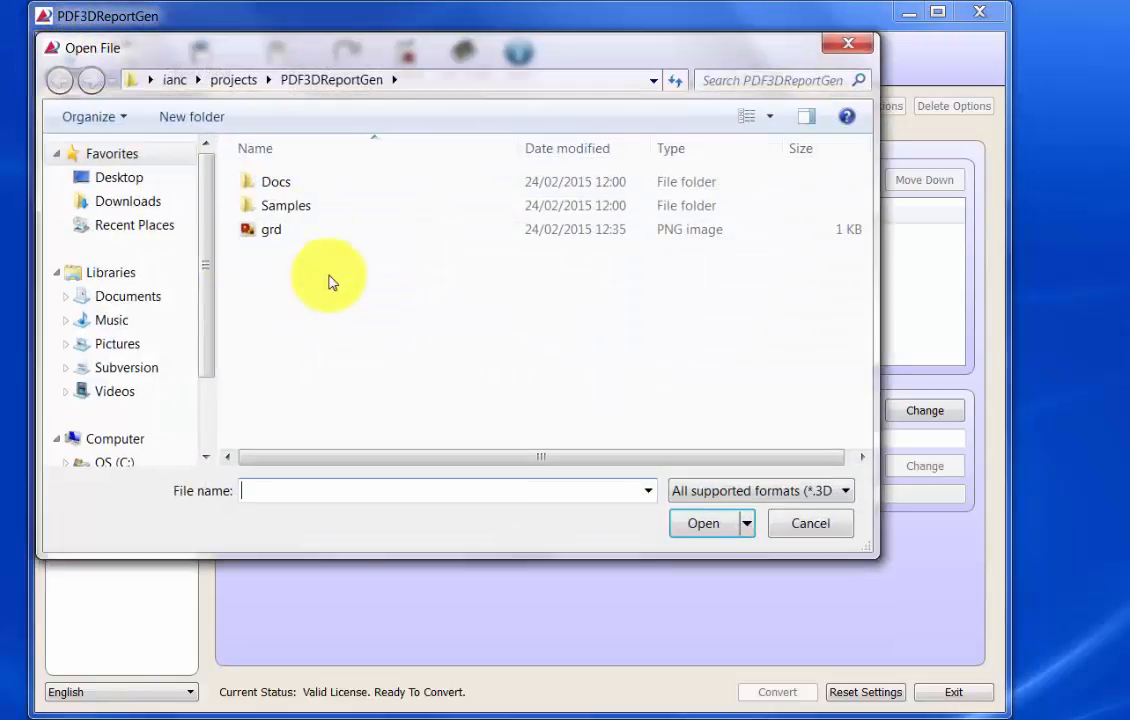
{"action": "double_click", "coordinate": [285, 206]}
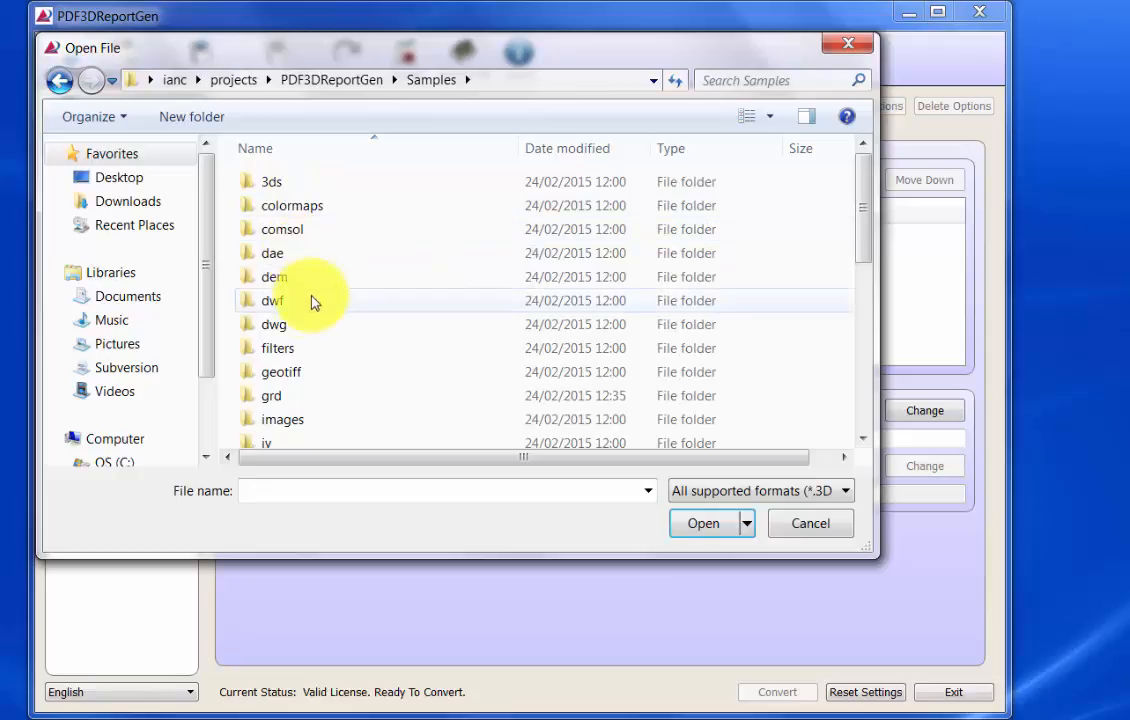
{"action": "scroll", "coordinate": [305, 300], "scroll_direction": "down", "scroll_amount": 1}
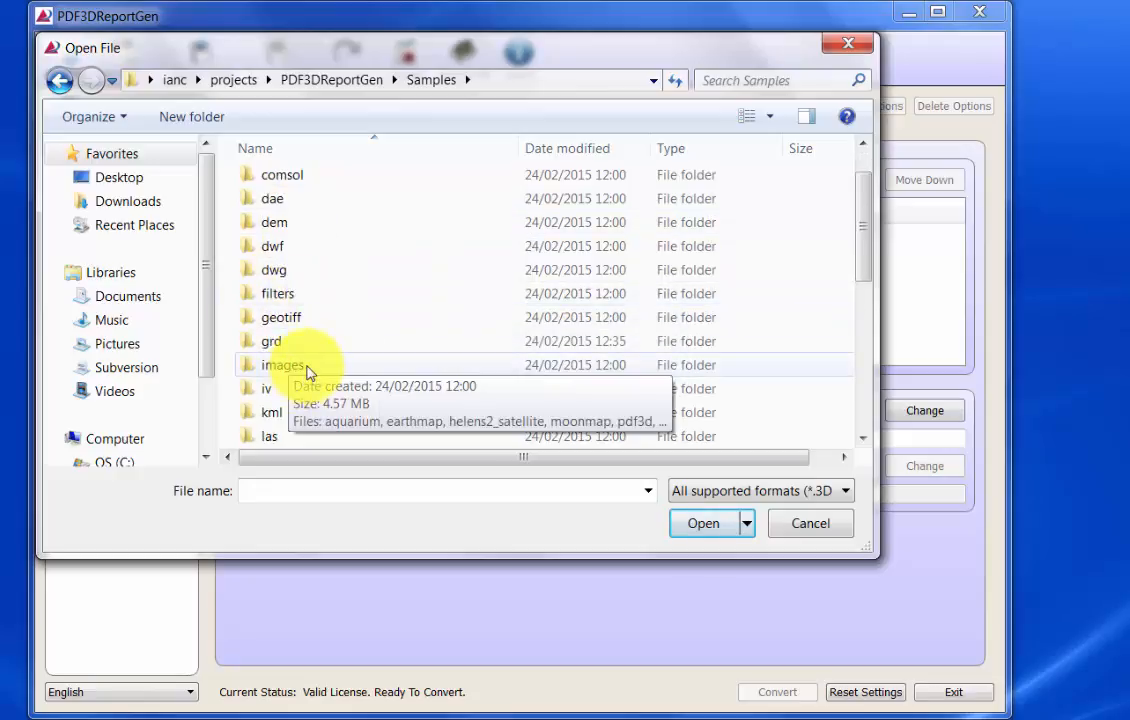
{"action": "double_click", "coordinate": [272, 341]}
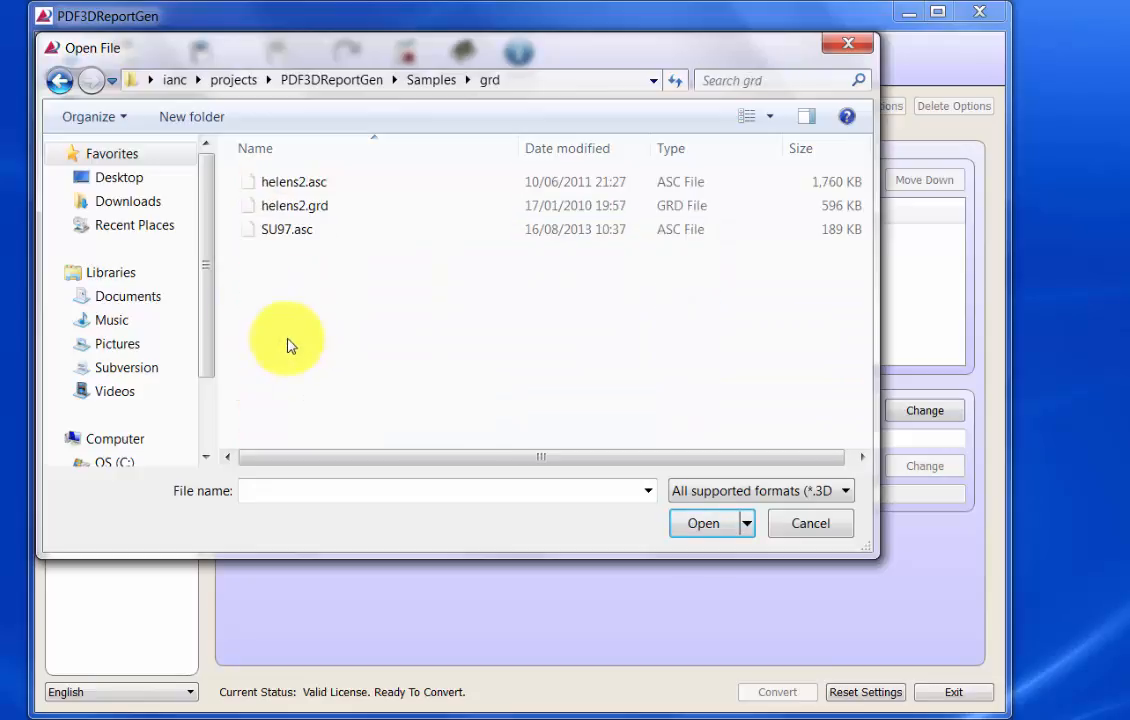
{"action": "left_click", "coordinate": [298, 183]}
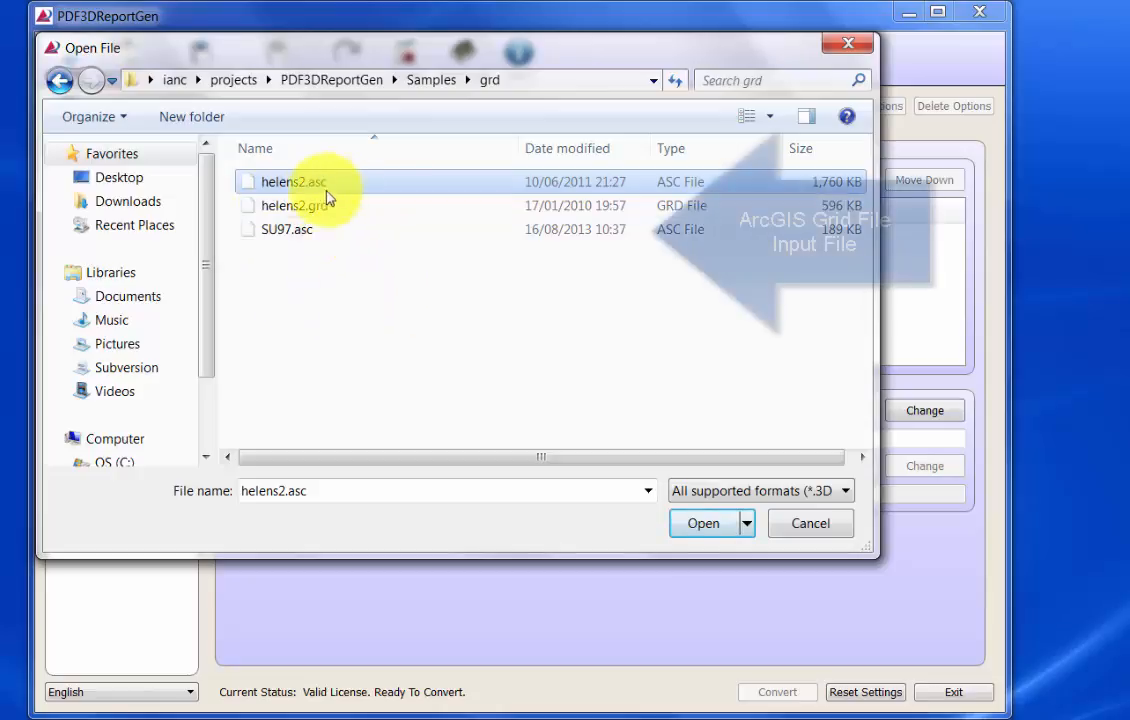
{"action": "left_click", "coordinate": [706, 523]}
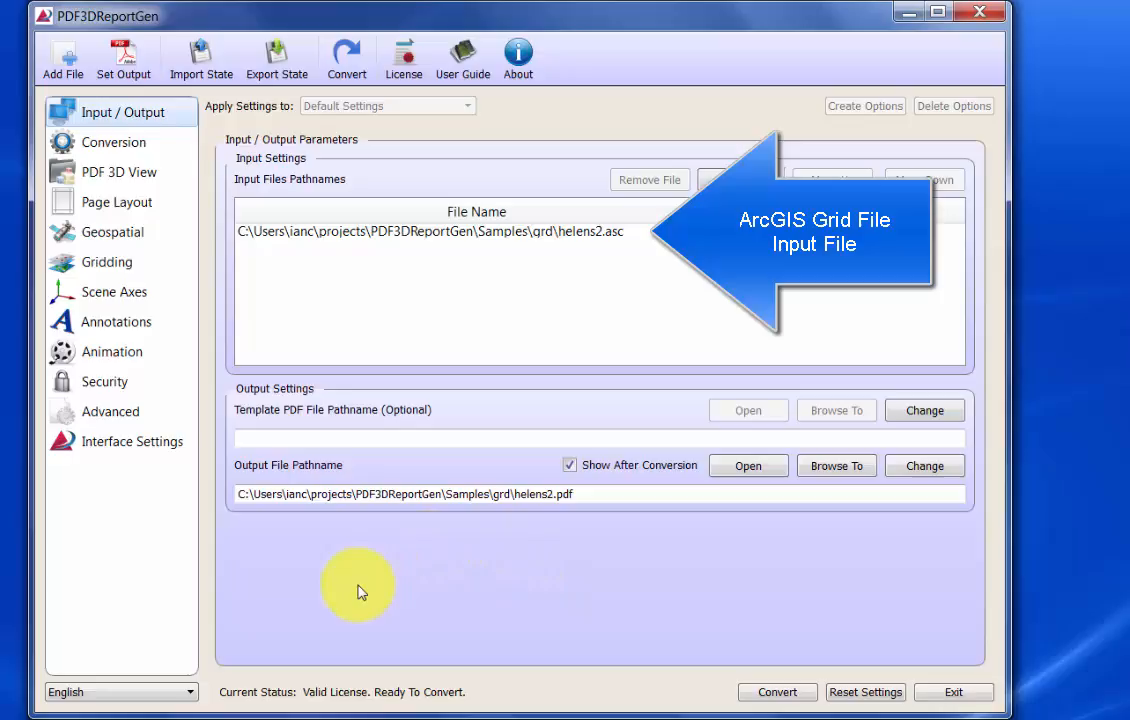
- Use the BandedRelief colormap from the Samples colormaps folder for colour mapping and set the binding mode to Along Z
{"action": "left_click", "coordinate": [133, 445]}
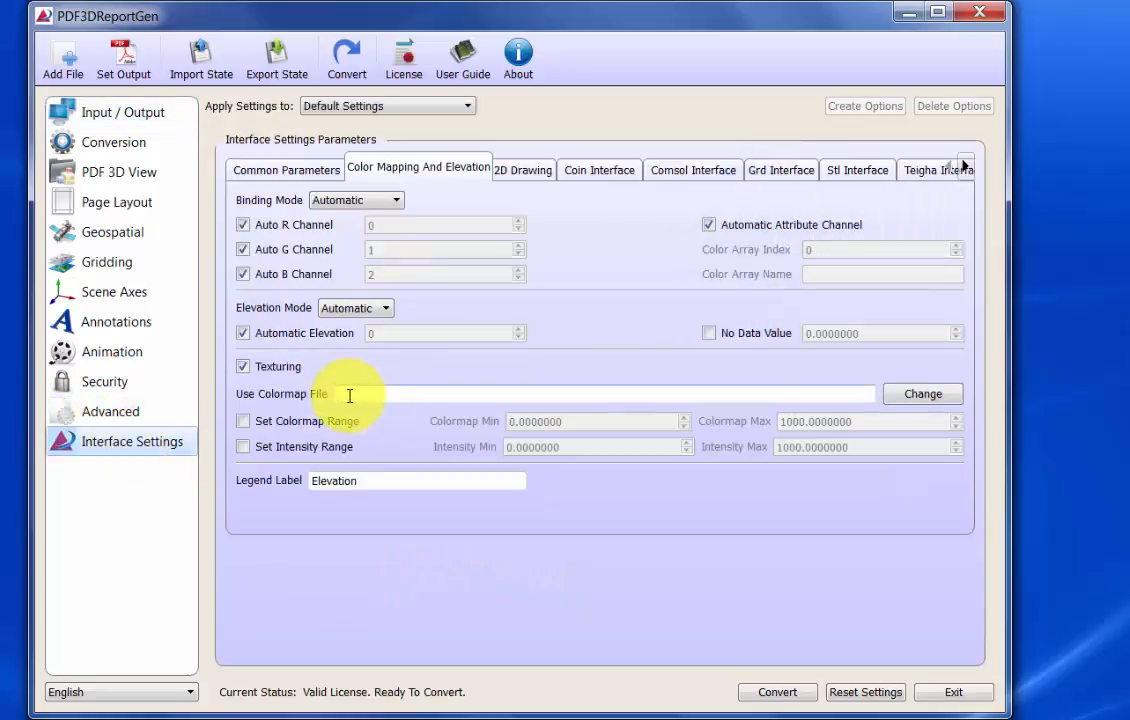
{"action": "left_click", "coordinate": [922, 392]}
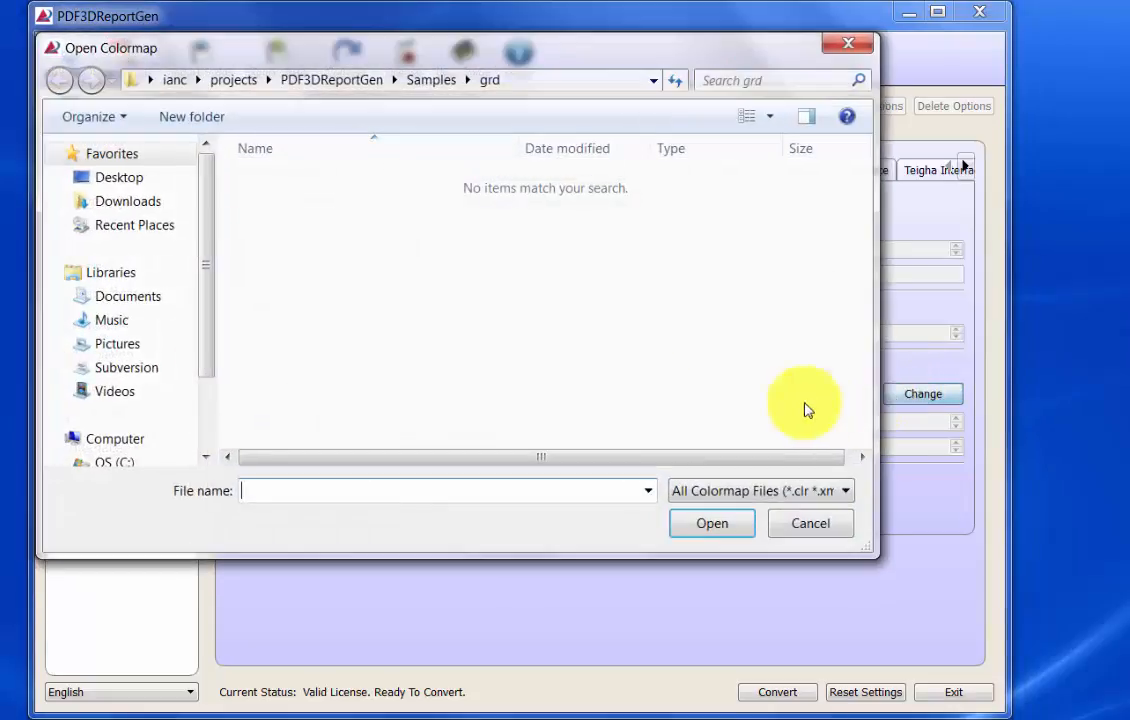
{"action": "left_click", "coordinate": [425, 88]}
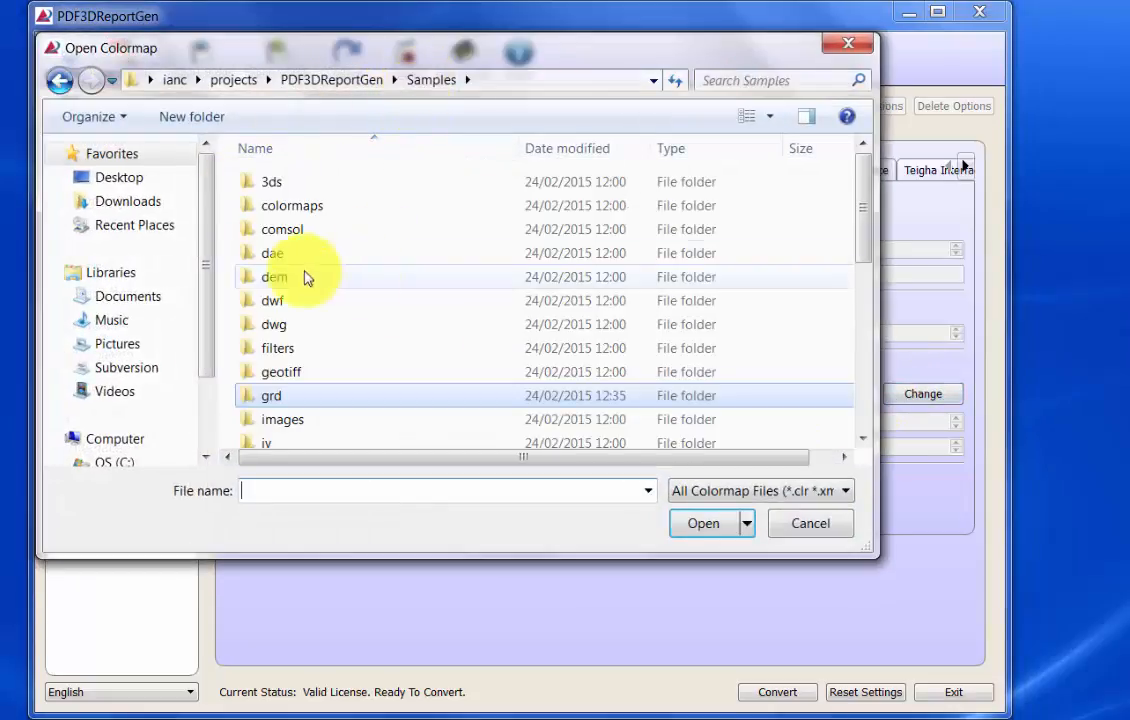
{"action": "double_click", "coordinate": [290, 207]}
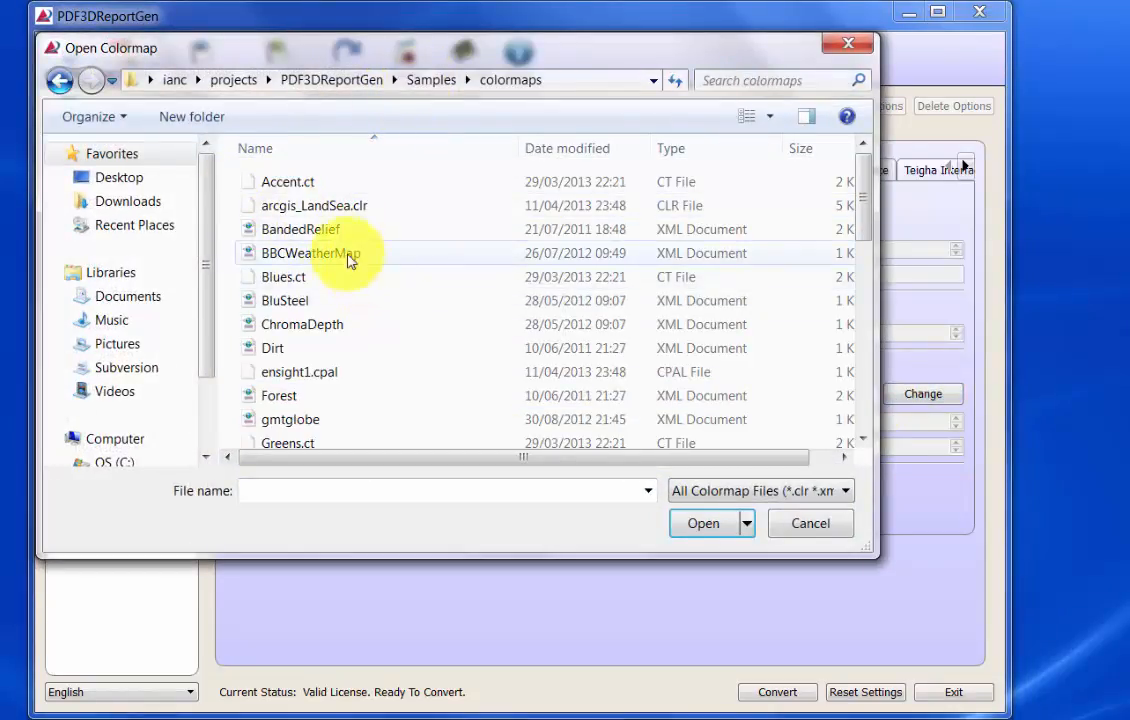
{"action": "left_click", "coordinate": [318, 231]}
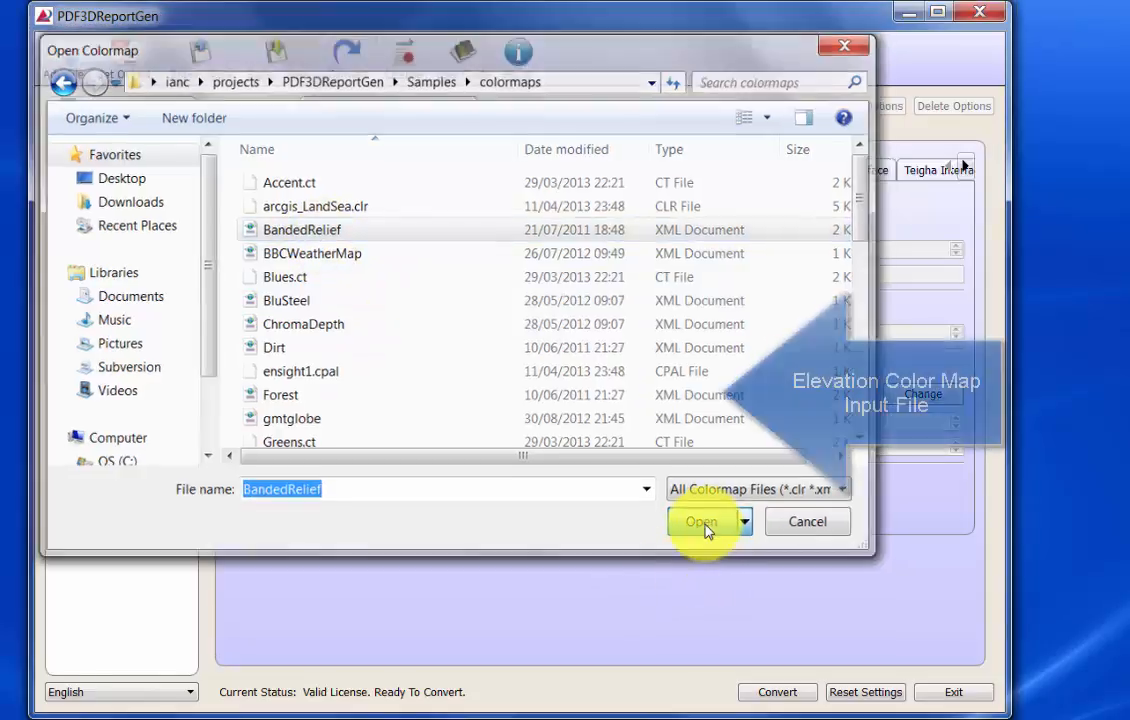
{"action": "left_click", "coordinate": [706, 530]}
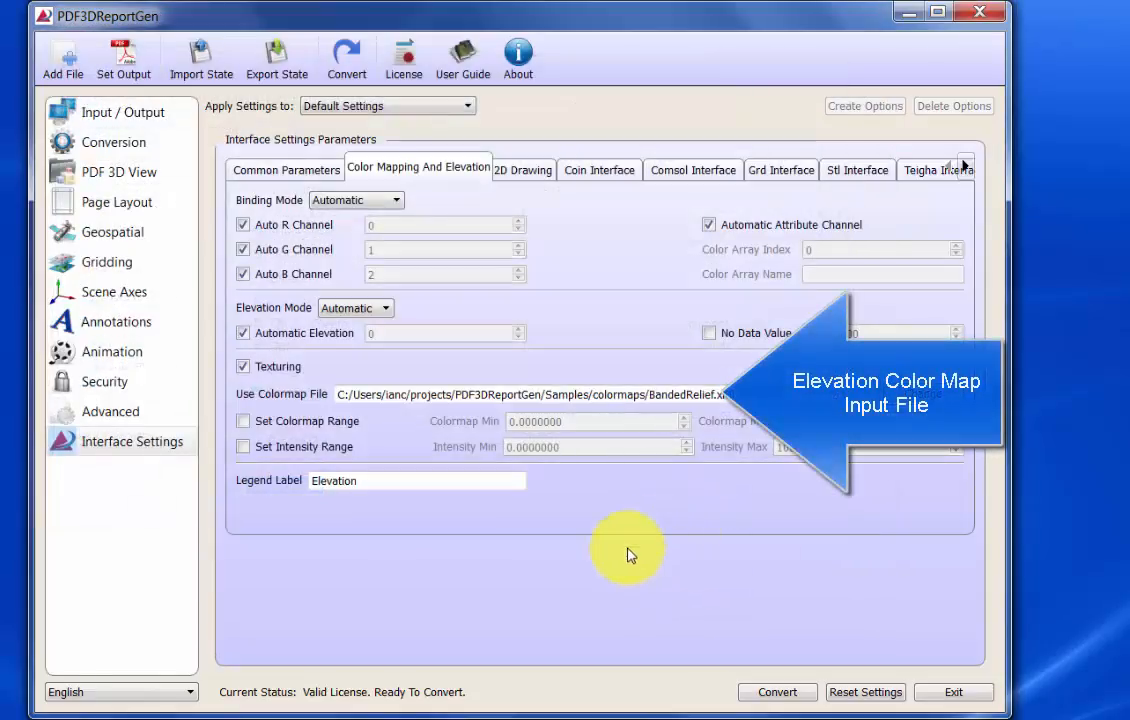
{"action": "left_click", "coordinate": [375, 205]}
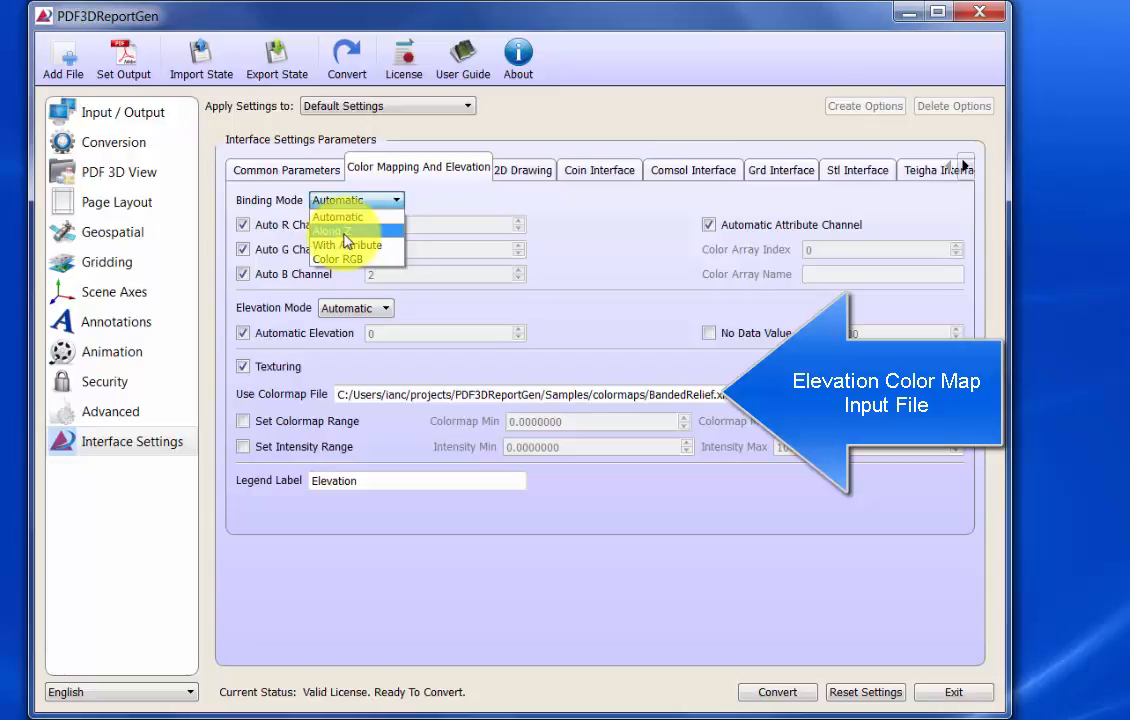
{"action": "left_click", "coordinate": [346, 232]}
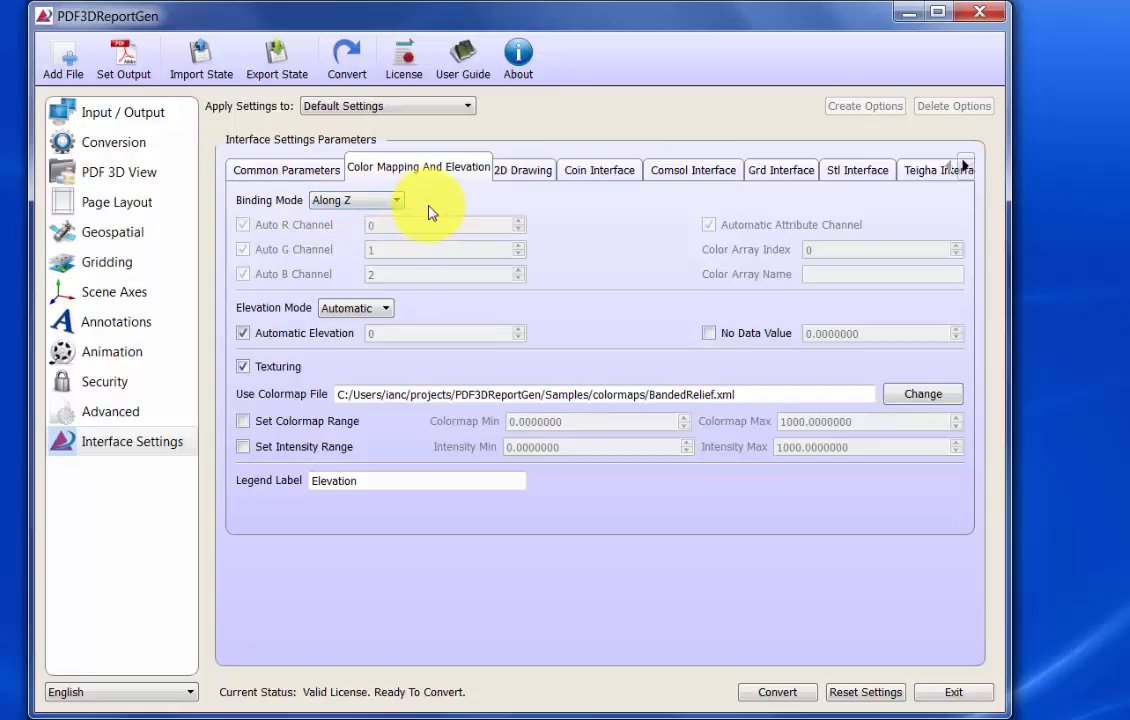
- Convert the grid to helens2.pdf in the Samples grd folder, overwriting the existing output file
{"action": "left_click", "coordinate": [155, 115]}
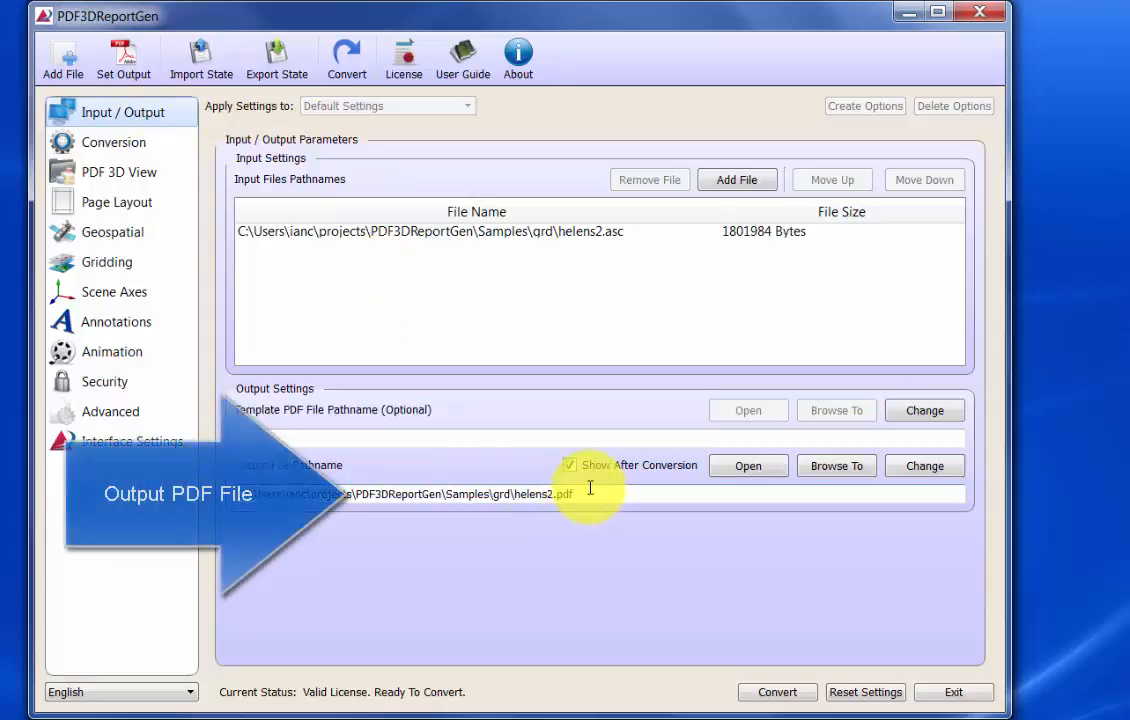
{"action": "left_click_drag", "start_coordinate": [585, 494], "coordinate": [521, 494]}
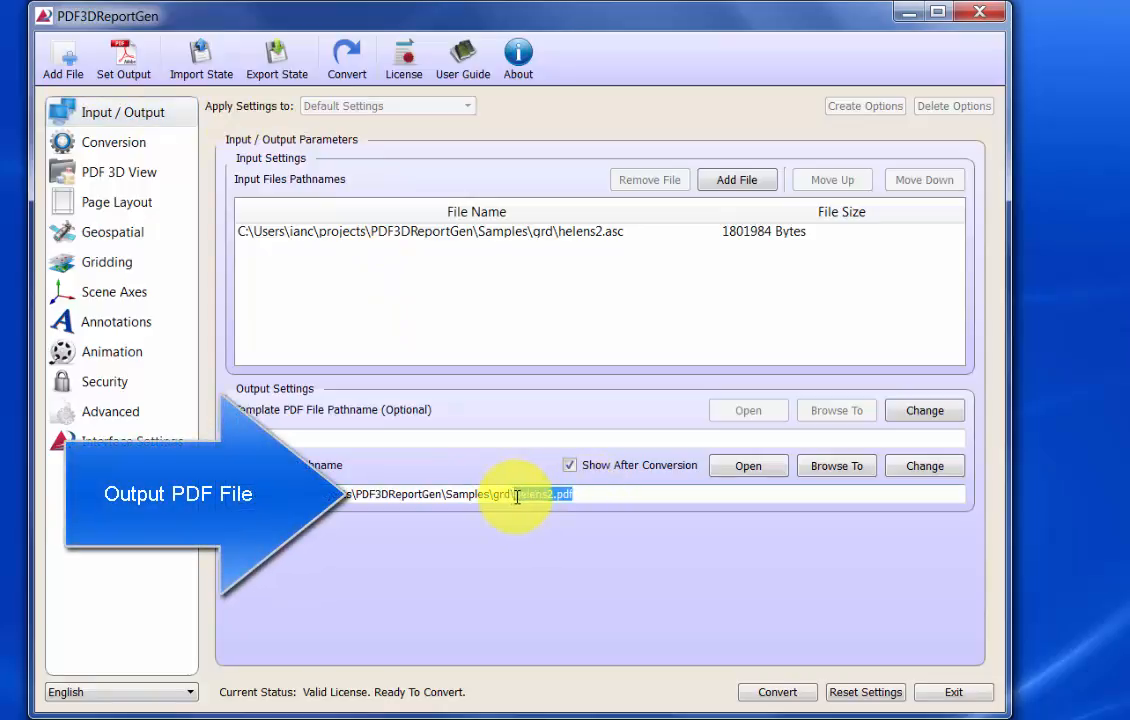
{"action": "left_click_drag", "start_coordinate": [586, 494], "coordinate": [527, 494]}
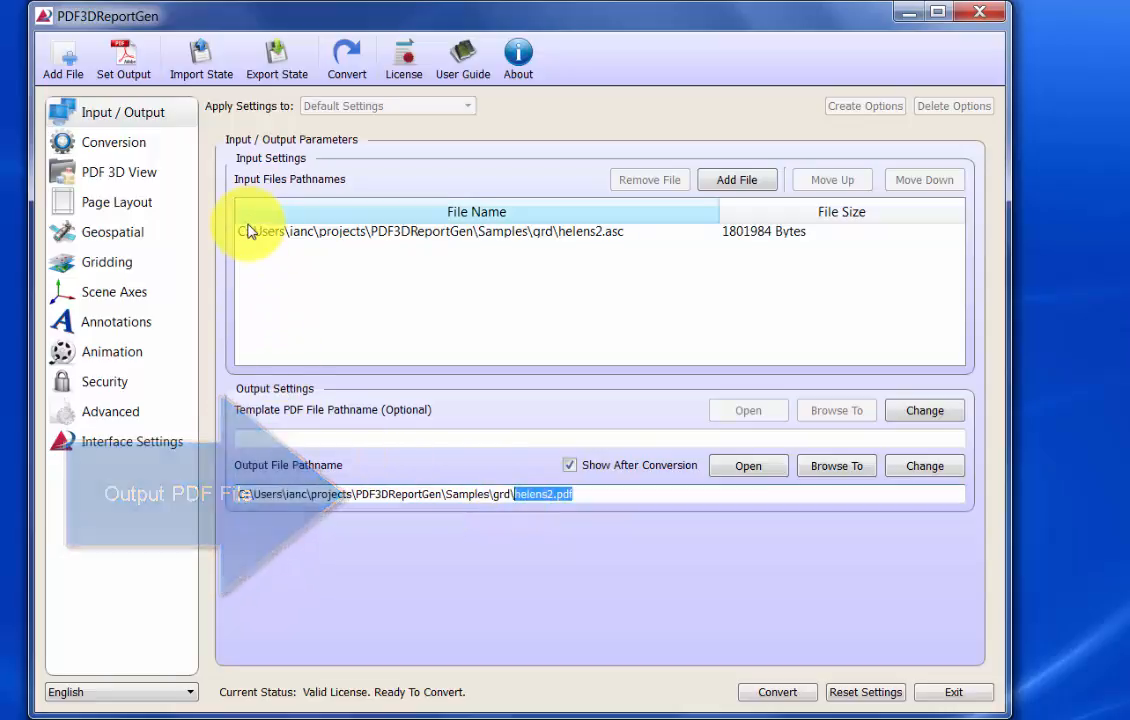
{"action": "left_click", "coordinate": [347, 62]}
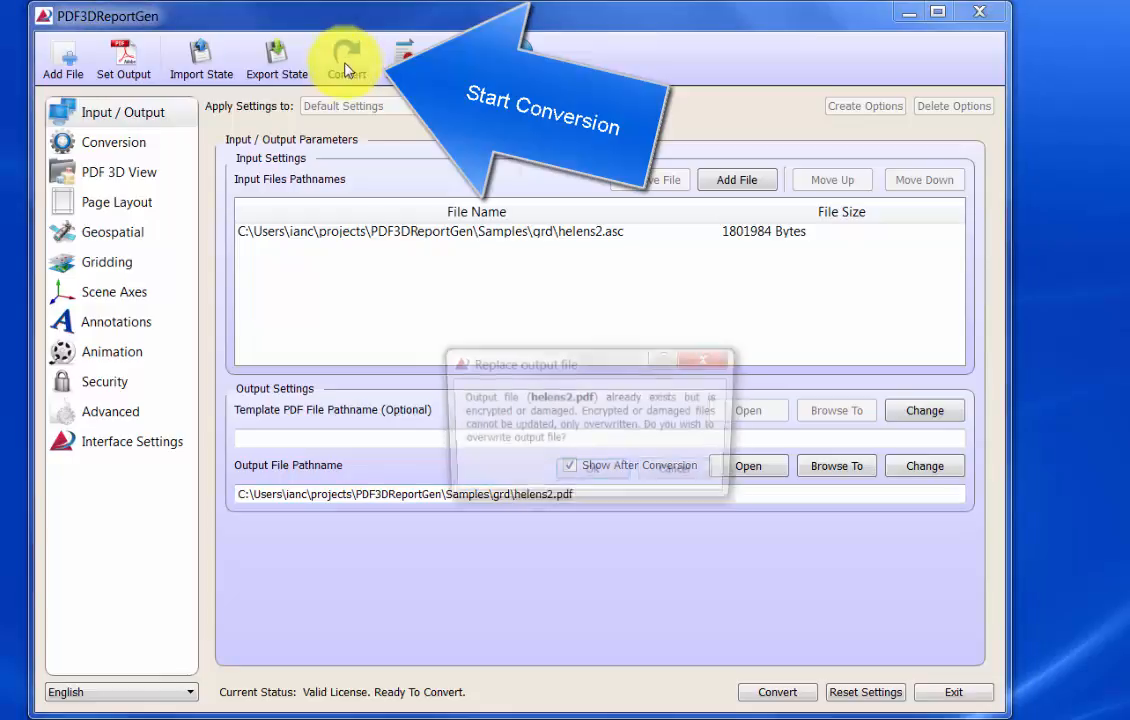
{"action": "left_click", "coordinate": [578, 473]}
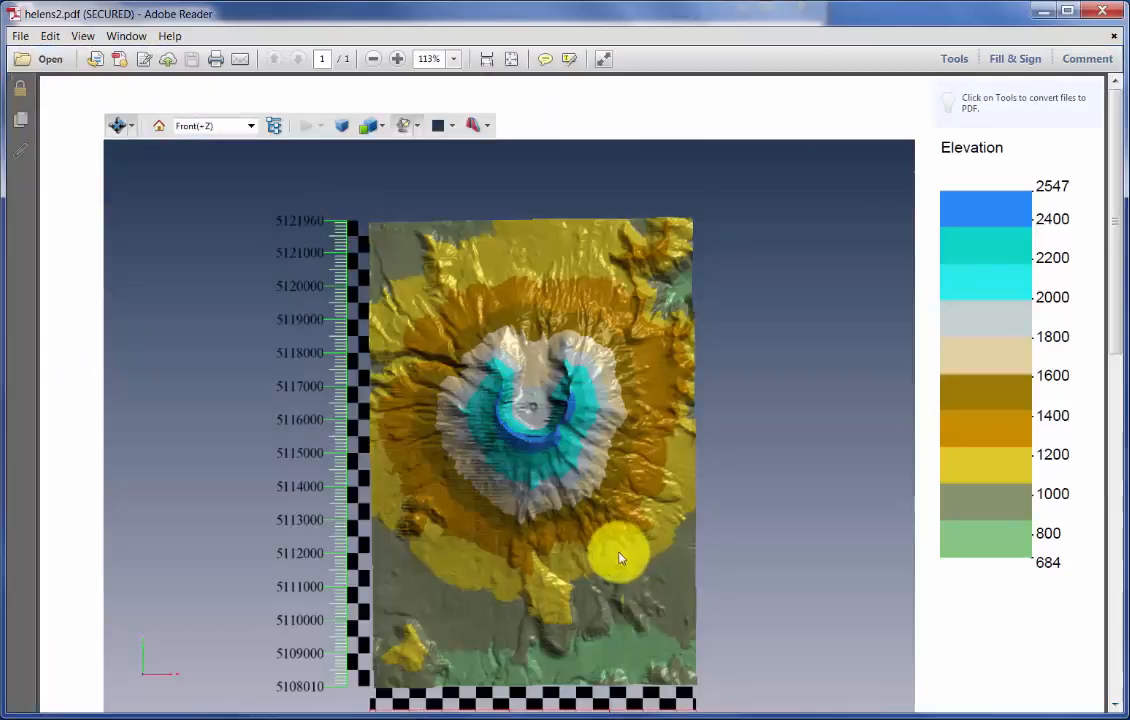
- Examine the converted 3D terrain from several angles in Adobe Reader's read mode, including the crater and the elevation legend
{"action": "left_click_drag", "start_coordinate": [619, 558], "coordinate": [700, 368]}
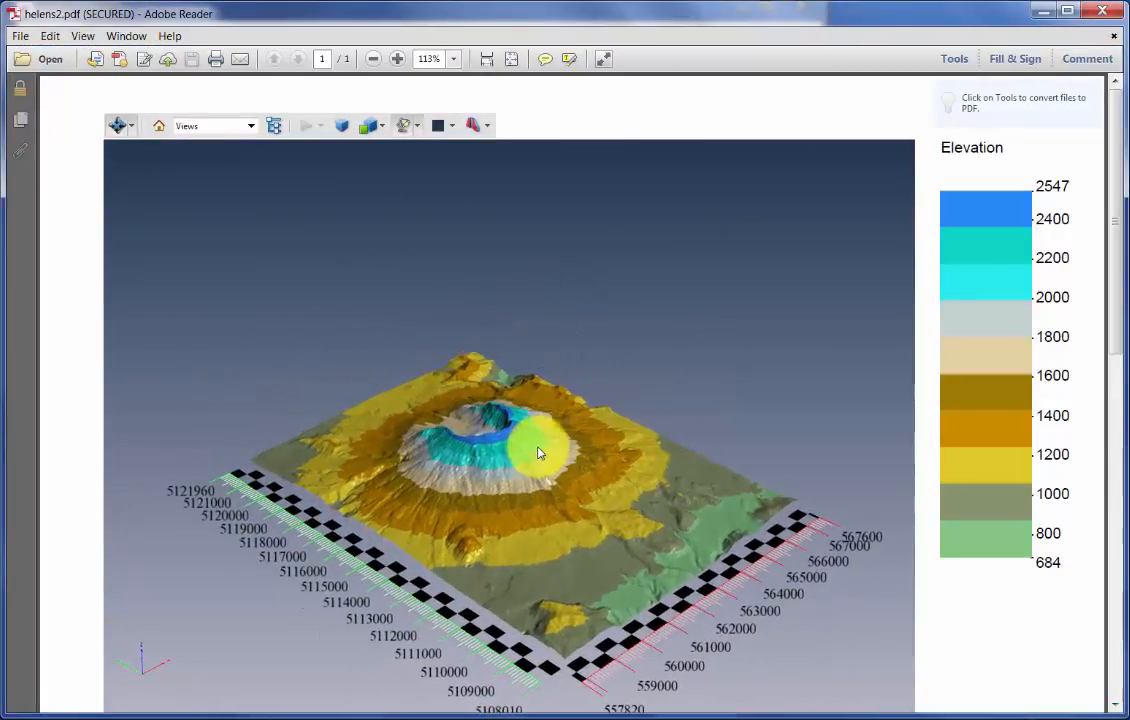
{"action": "left_click", "coordinate": [603, 58]}
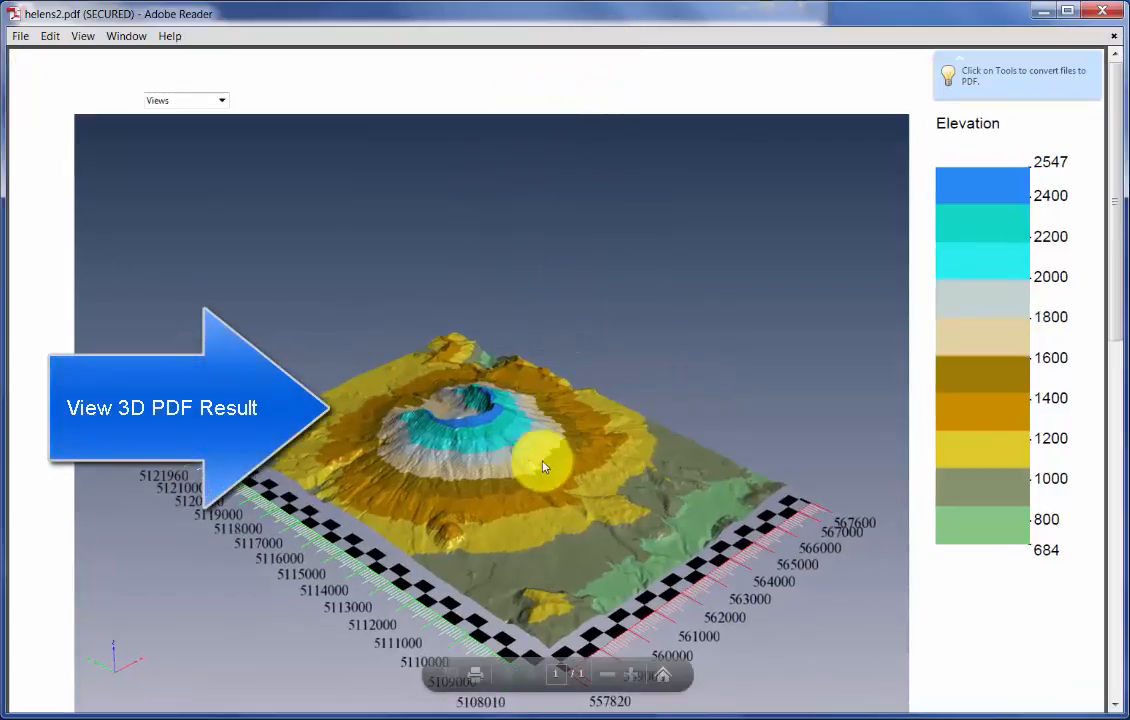
{"action": "left_click_drag", "start_coordinate": [530, 455], "coordinate": [517, 498]}
{"action": "left_click_drag", "start_coordinate": [580, 514], "coordinate": [593, 487]}
{"action": "scroll", "coordinate": [580, 462], "scroll_direction": "up", "scroll_amount": 5}
{"action": "left_click_drag", "start_coordinate": [572, 438], "coordinate": [540, 460]}
{"action": "left_click_drag", "start_coordinate": [455, 455], "coordinate": [523, 483]}
{"action": "left_click_drag", "start_coordinate": [536, 405], "coordinate": [219, 356]}
{"action": "left_click_drag", "start_coordinate": [676, 310], "coordinate": [588, 385]}
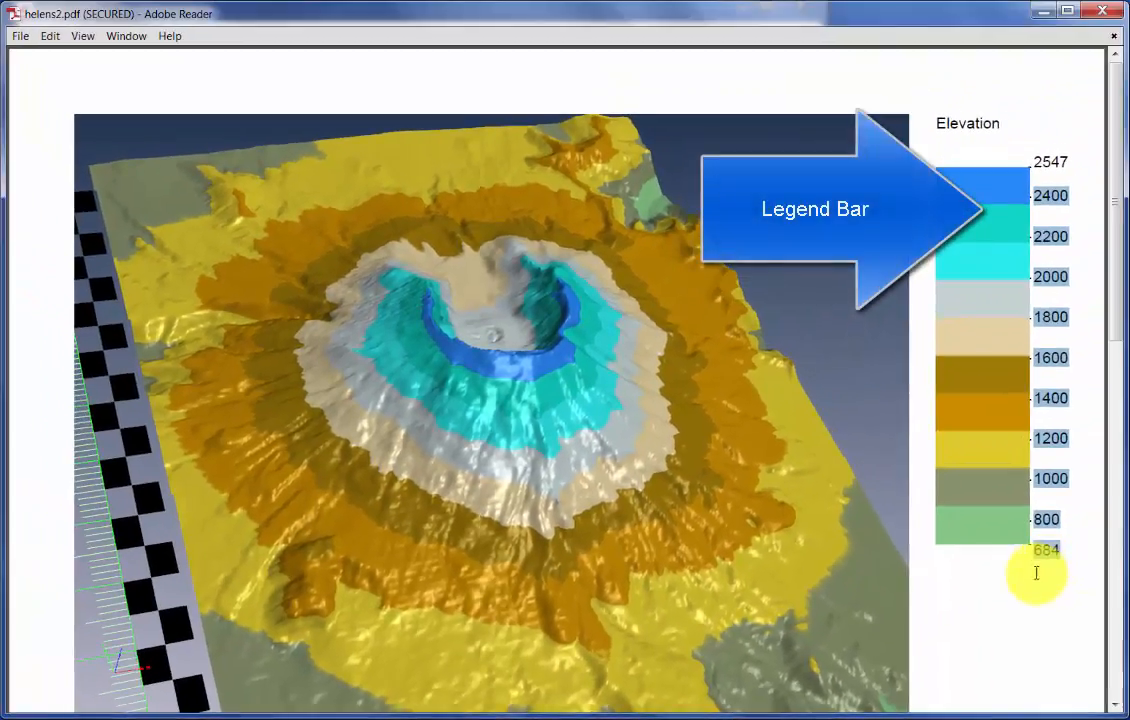
{"action": "left_click_drag", "start_coordinate": [679, 606], "coordinate": [770, 531]}
{"action": "left_click_drag", "start_coordinate": [479, 441], "coordinate": [723, 672]}
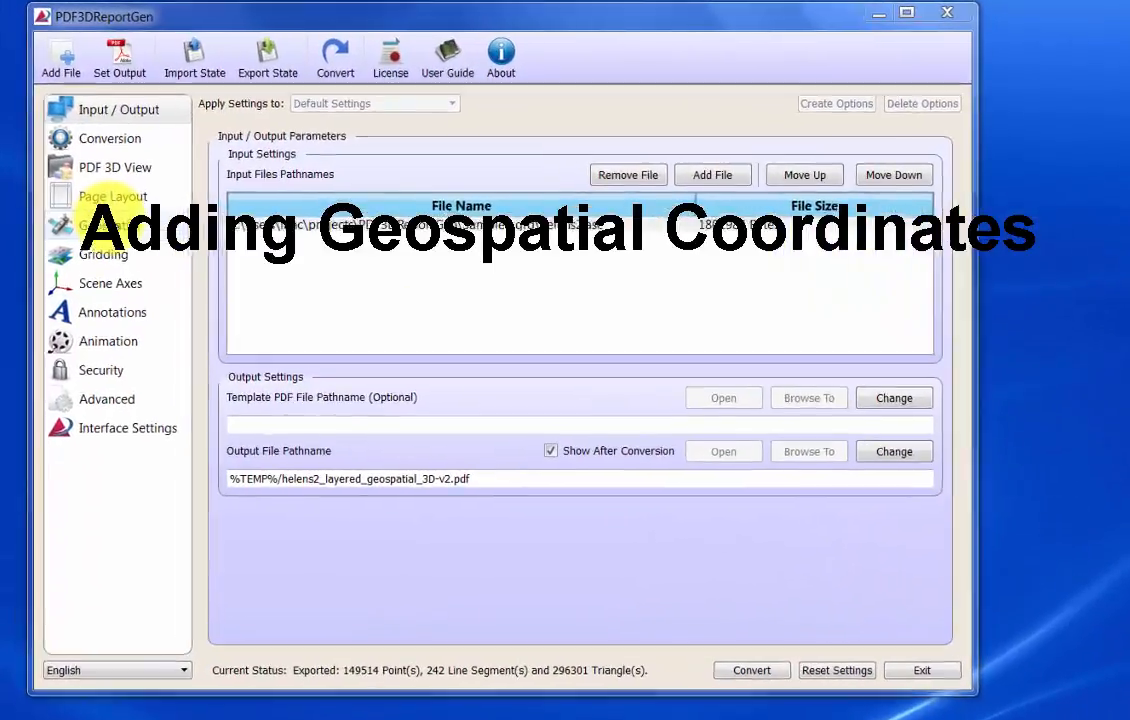
- Switch to PDF3DReportGen and check that the geospatial coordinate system is Projected with WGS 84 / UTM zone 10N (EPSG:32610)
{"action": "left_click", "coordinate": [105, 222]}
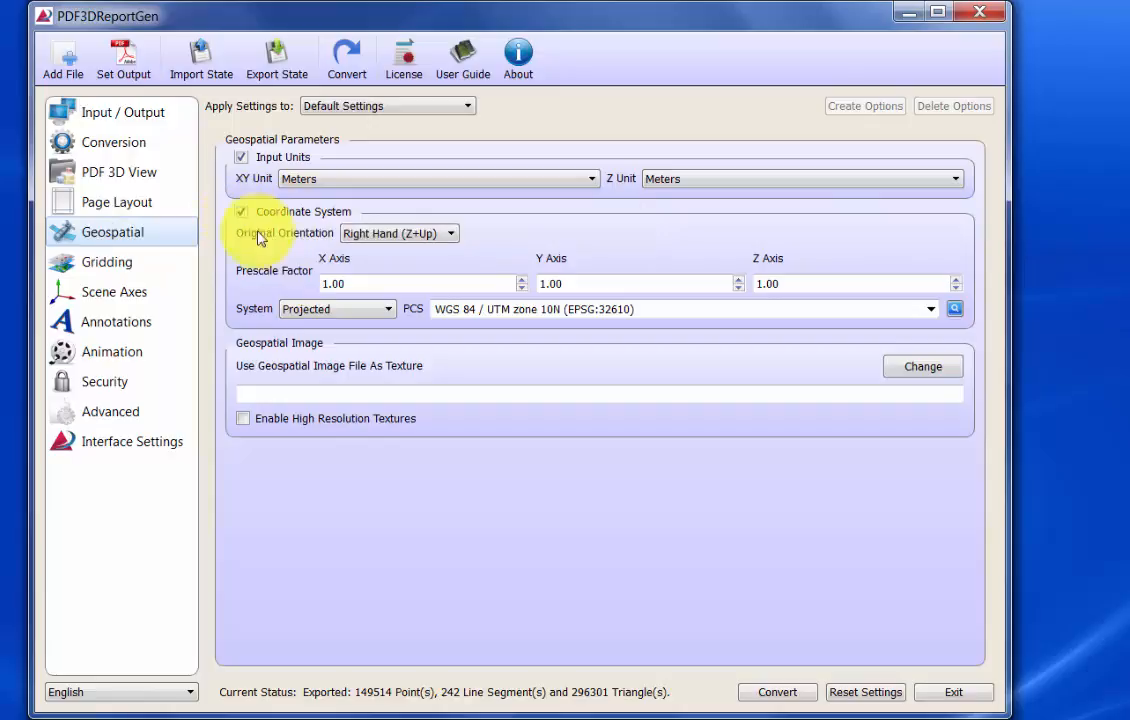
{"action": "left_click", "coordinate": [315, 312]}
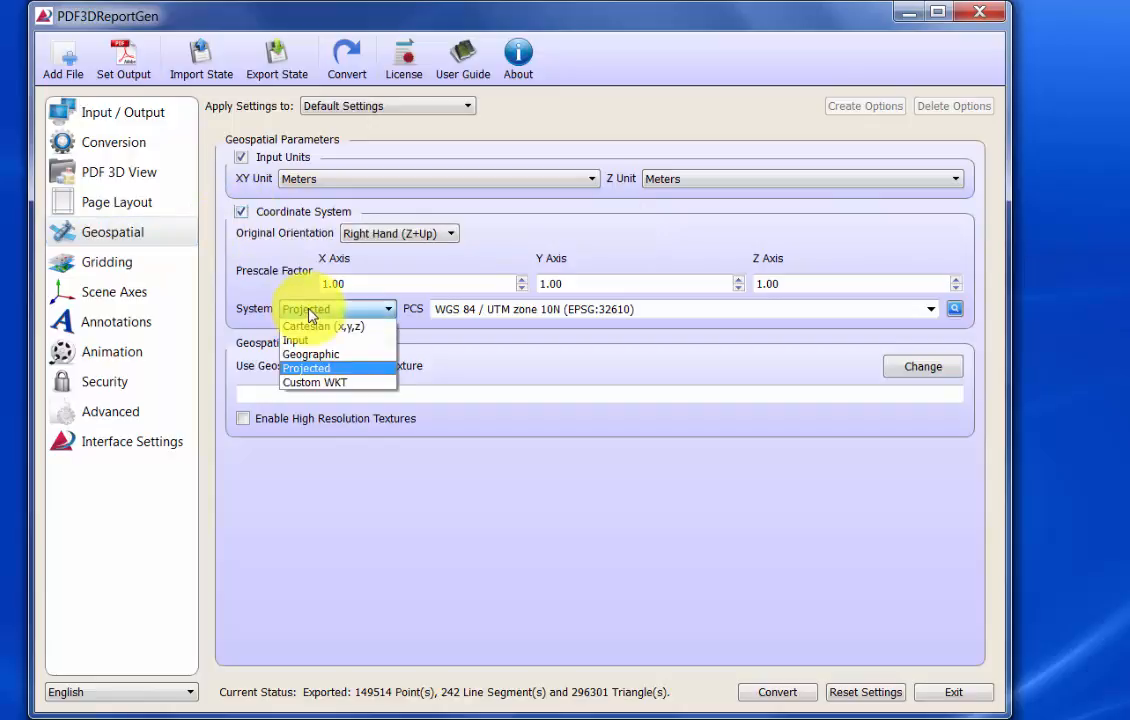
{"action": "left_click", "coordinate": [311, 312]}
{"action": "left_click", "coordinate": [645, 312]}
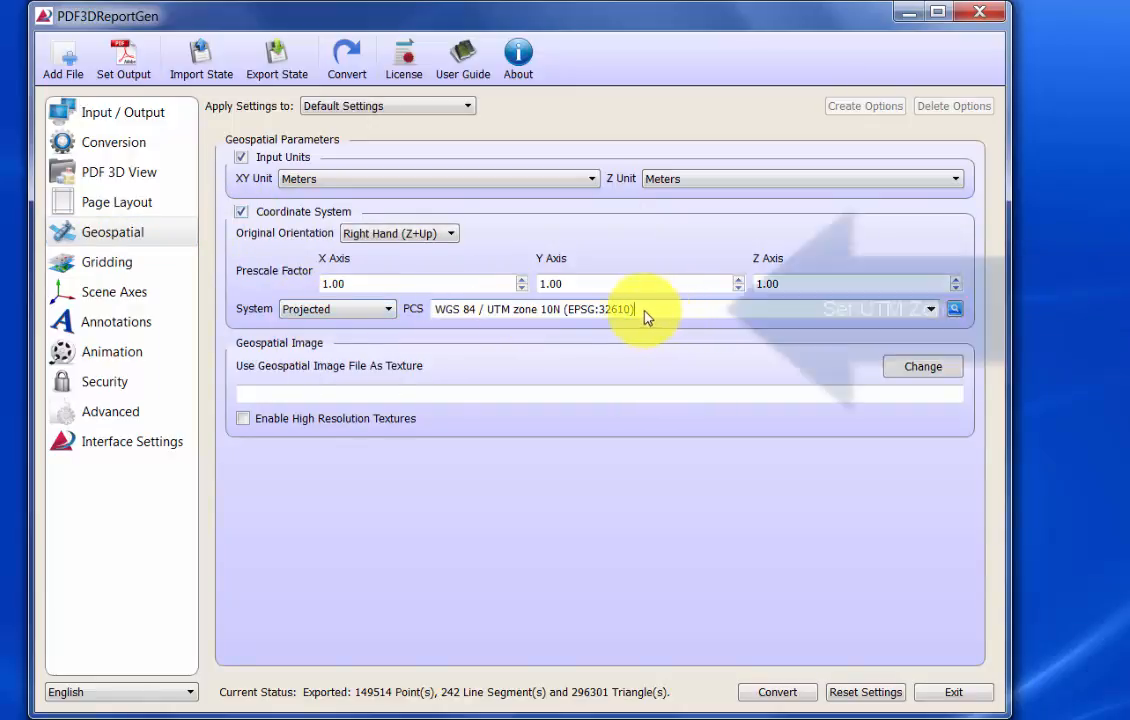
{"action": "left_click_drag", "start_coordinate": [652, 310], "coordinate": [407, 302]}
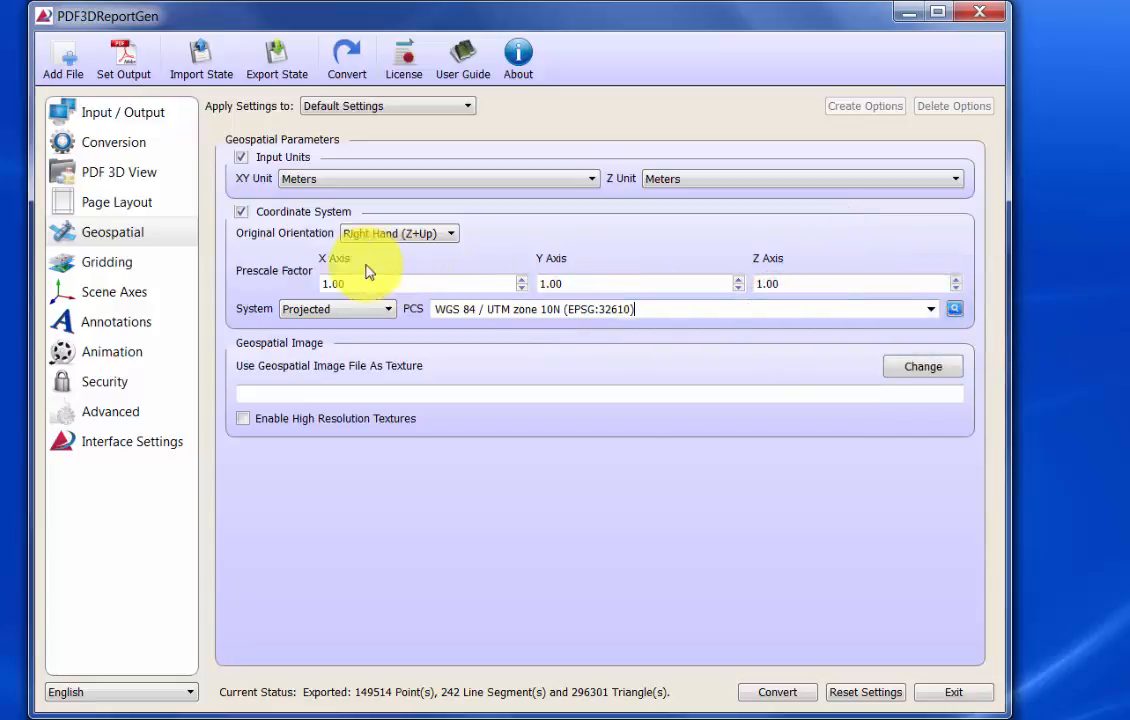
- Choose the Geospatial view scheme for the 3D view and keep the mouse 3D probe and Z-scaling controls enabled
{"action": "left_click", "coordinate": [106, 180]}
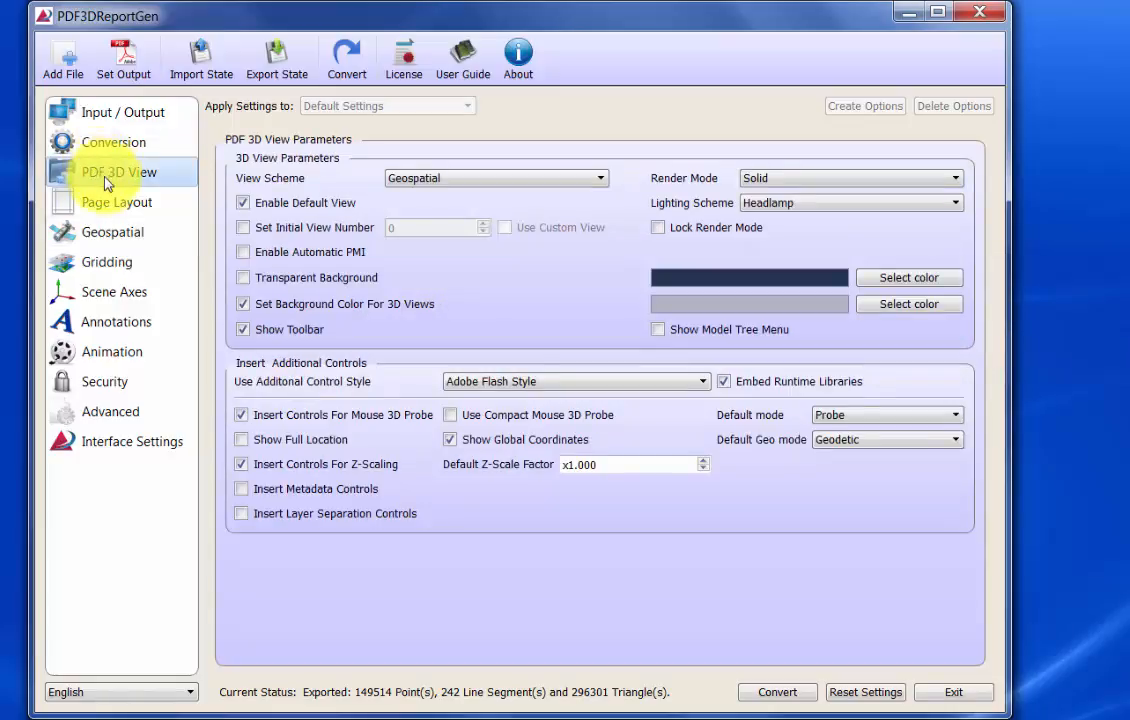
{"action": "left_click", "coordinate": [470, 180]}
{"action": "left_click", "coordinate": [420, 224]}
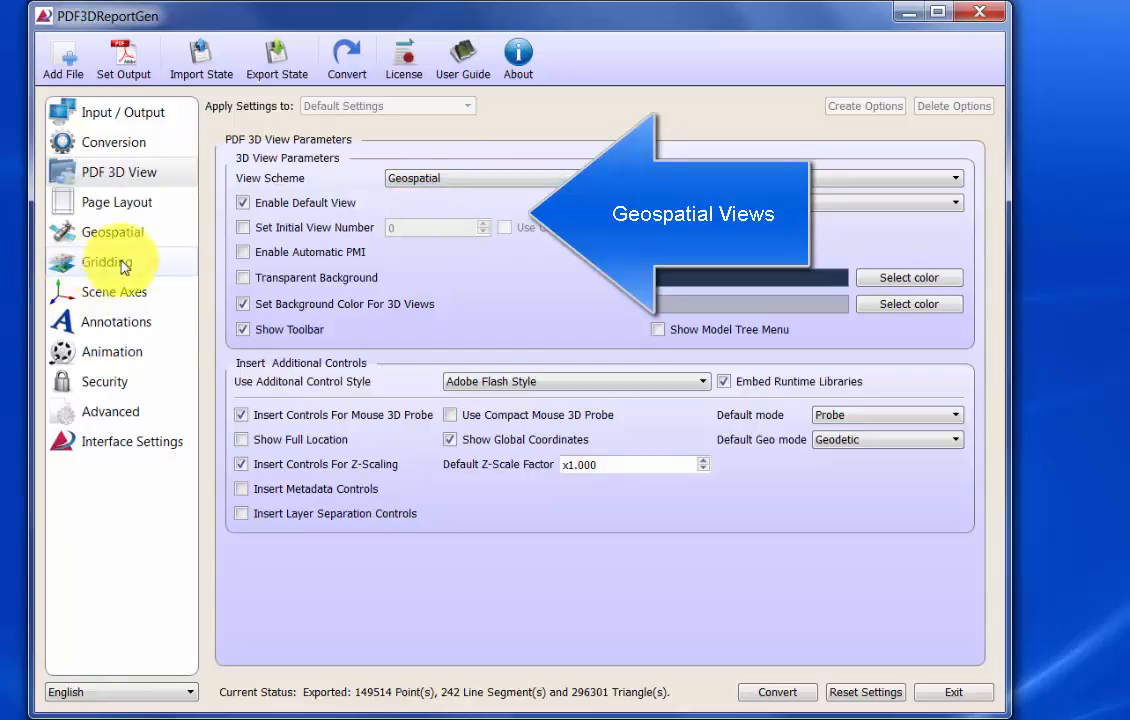
{"action": "left_click", "coordinate": [242, 416]}
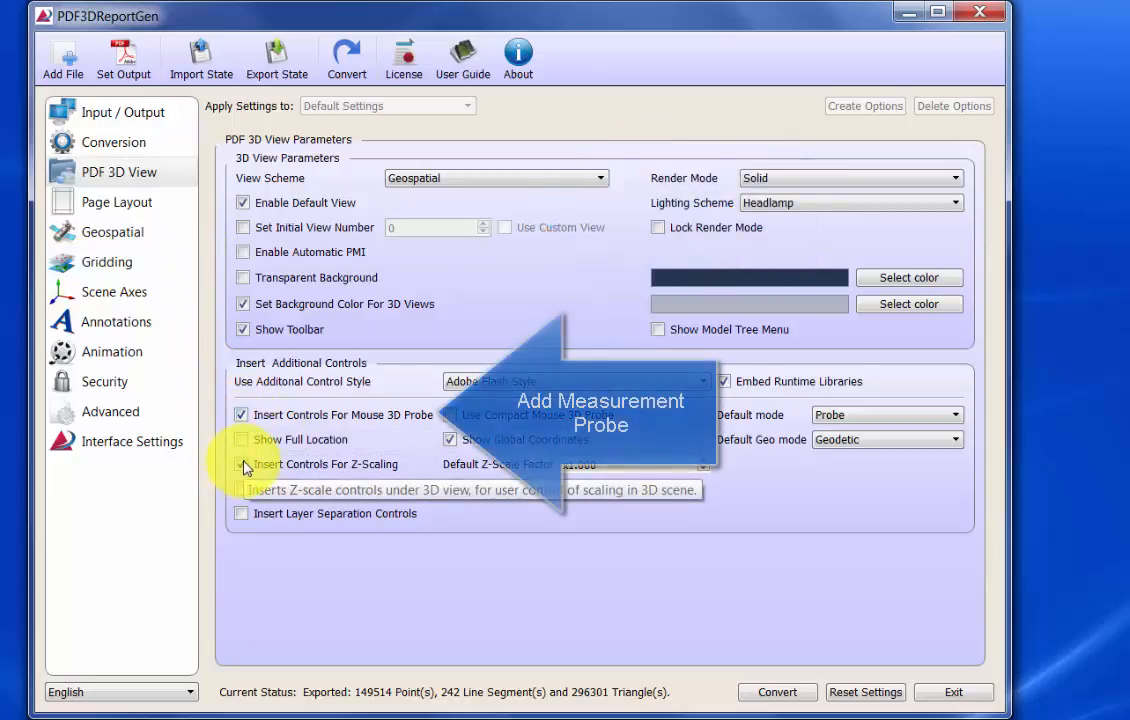
{"action": "left_click", "coordinate": [242, 465]}
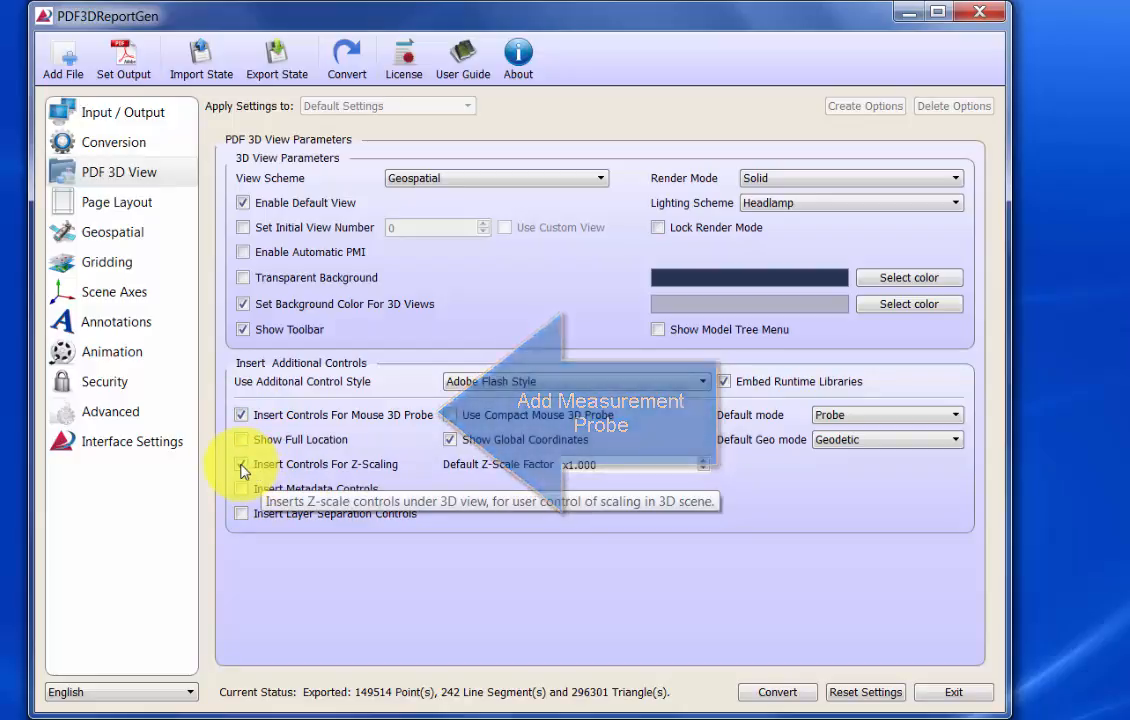
- Convert the grid to helens2_layered_geospatial_3D-v2.pdf and view the terrain with its probe and Z-scale controls
{"action": "left_click", "coordinate": [121, 120]}
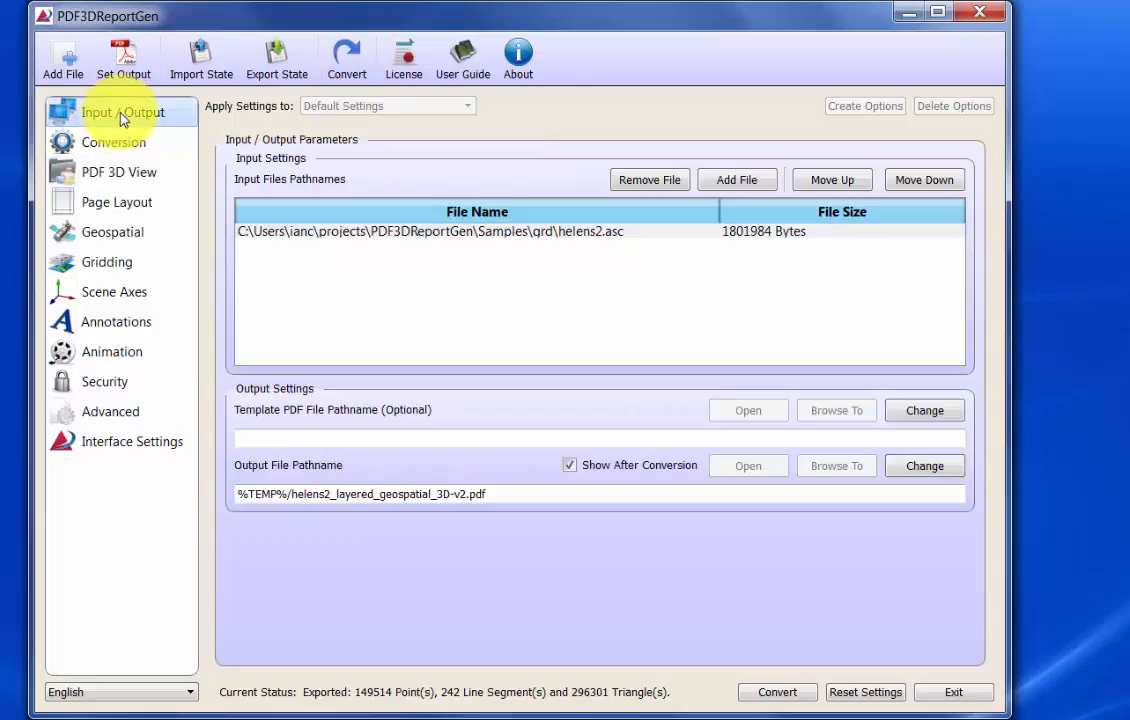
{"action": "left_click", "coordinate": [347, 67]}
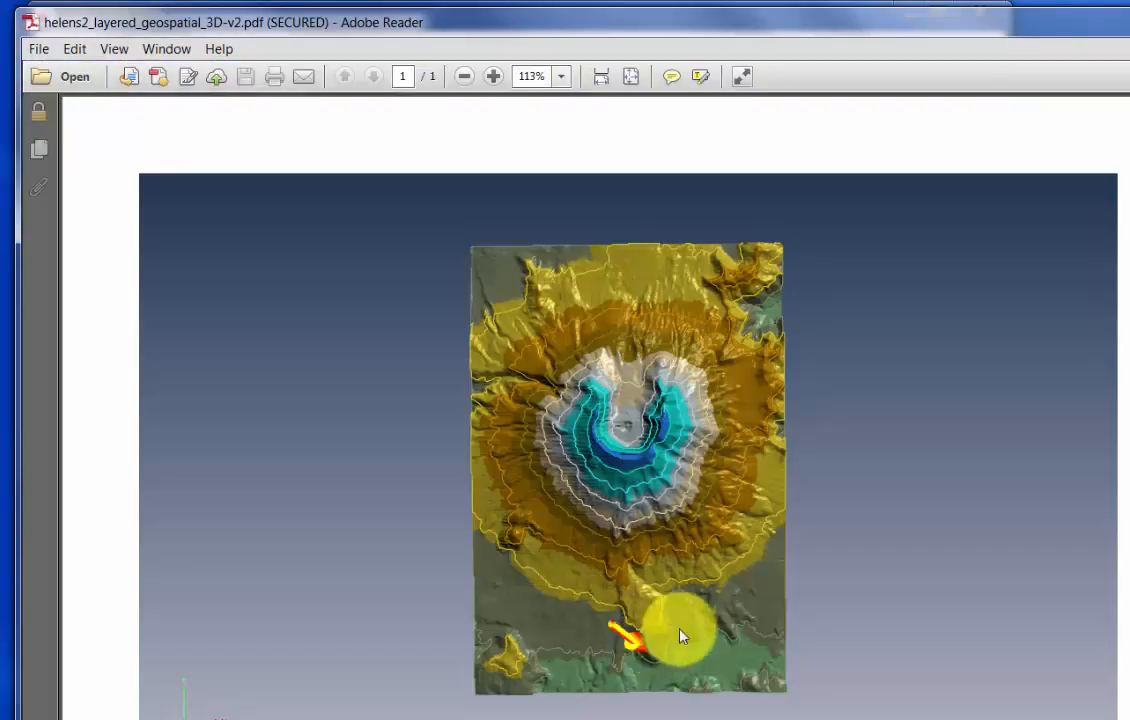
{"action": "left_click_drag", "start_coordinate": [680, 636], "coordinate": [985, 520]}
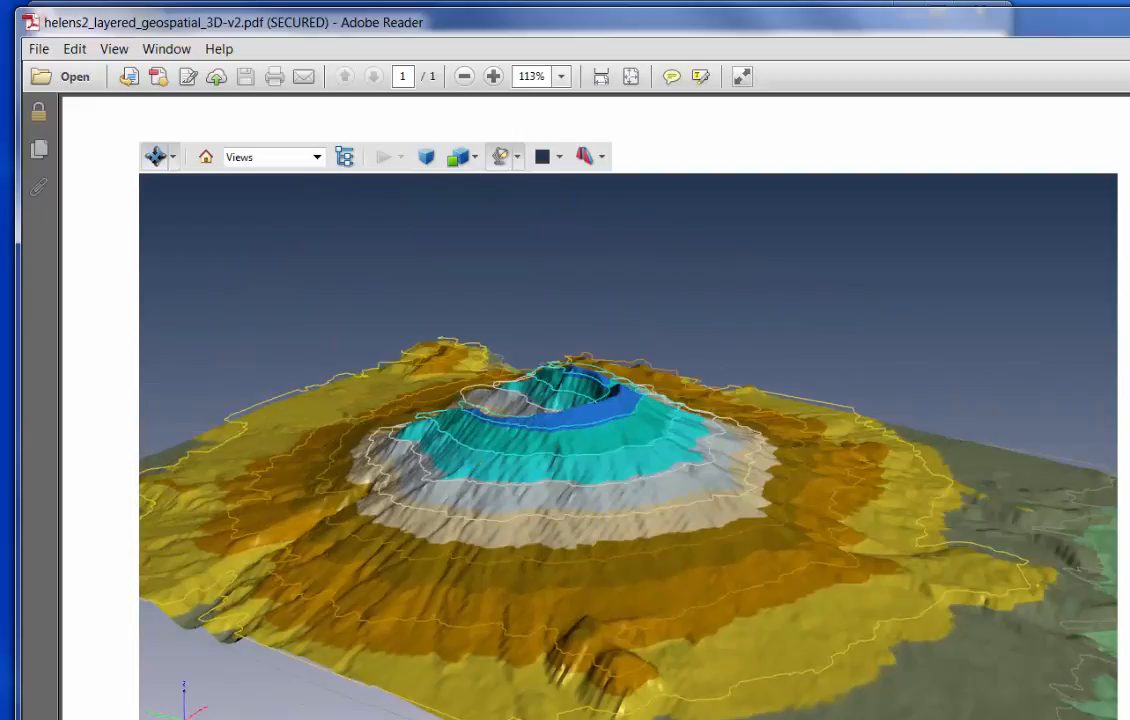
{"action": "scroll", "coordinate": [628, 405], "scroll_direction": "down", "scroll_amount": 3}
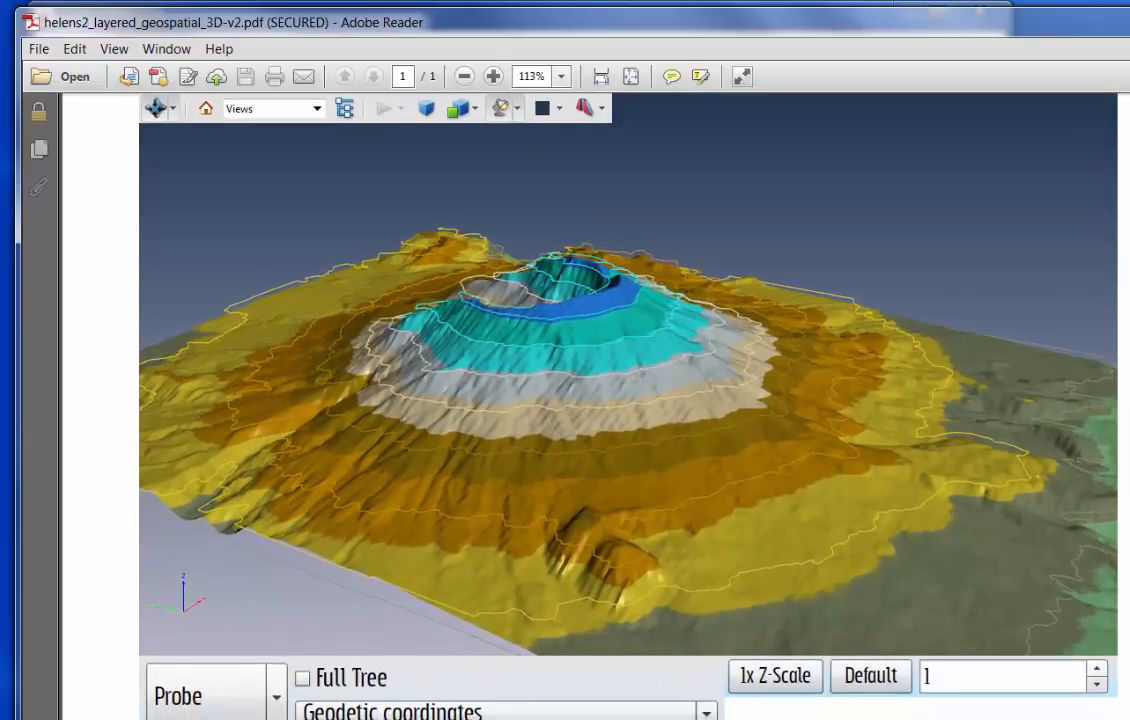
- Probe points on the volcano's upper flank, using geodetic and UTM/UPS zone, band and coordinates read-outs
{"action": "left_click_drag", "start_coordinate": [585, 425], "coordinate": [625, 342]}
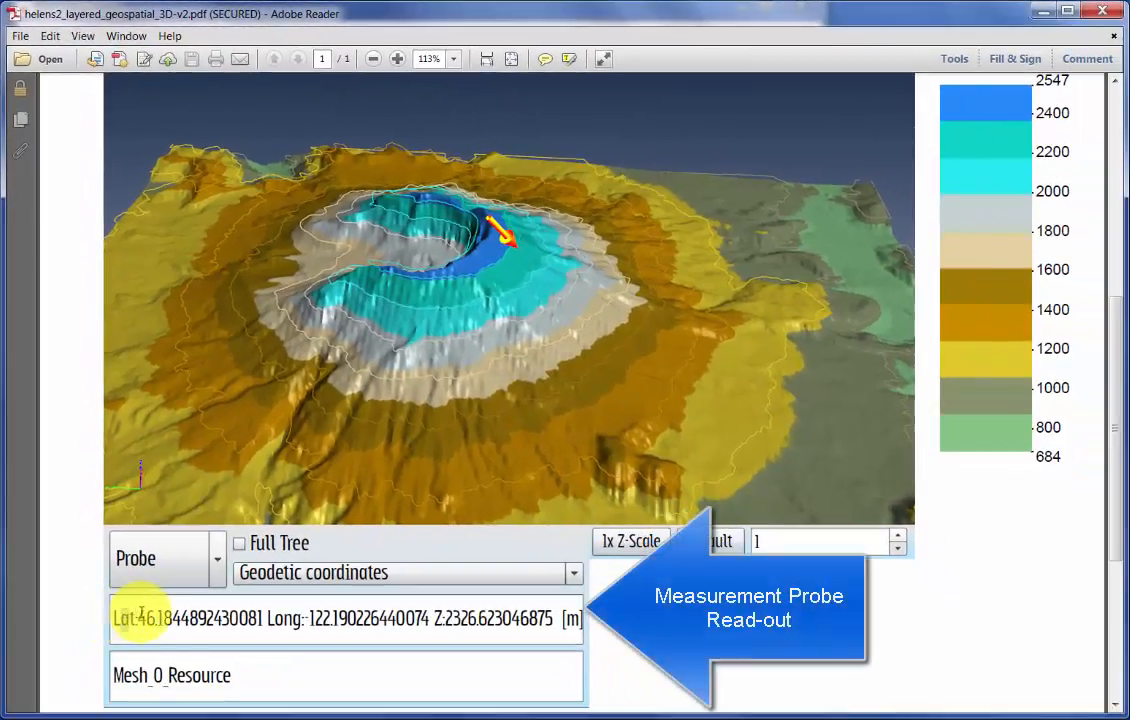
{"action": "left_click_drag", "start_coordinate": [141, 614], "coordinate": [602, 632]}
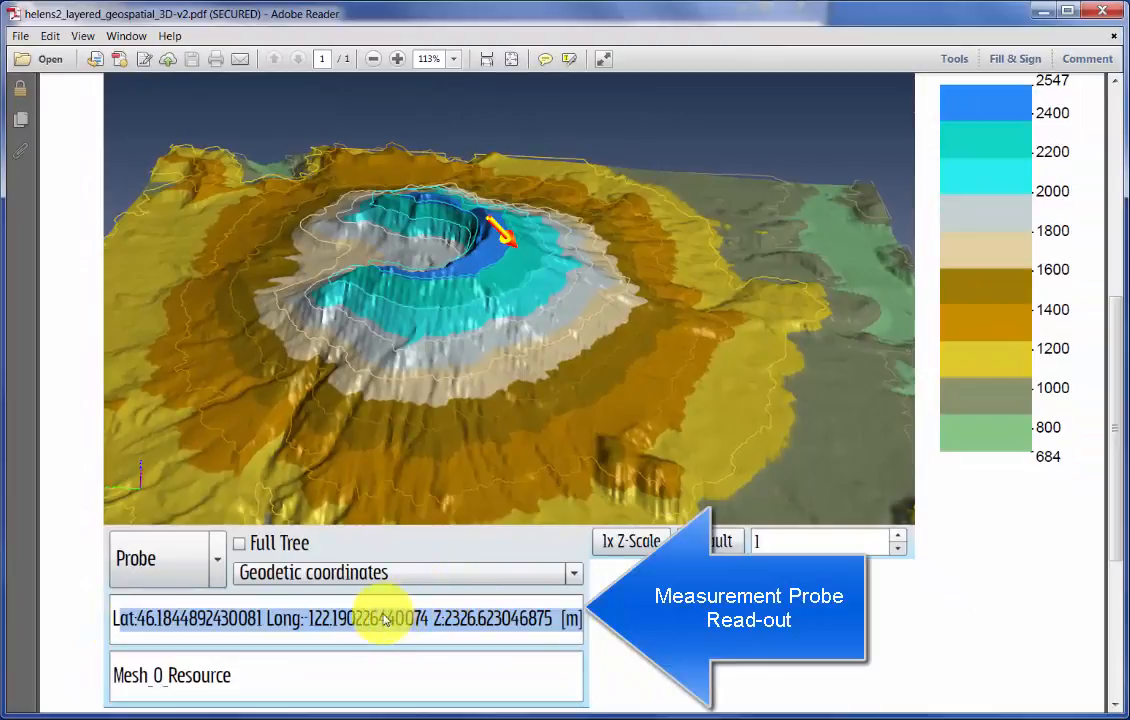
{"action": "left_click", "coordinate": [403, 578]}
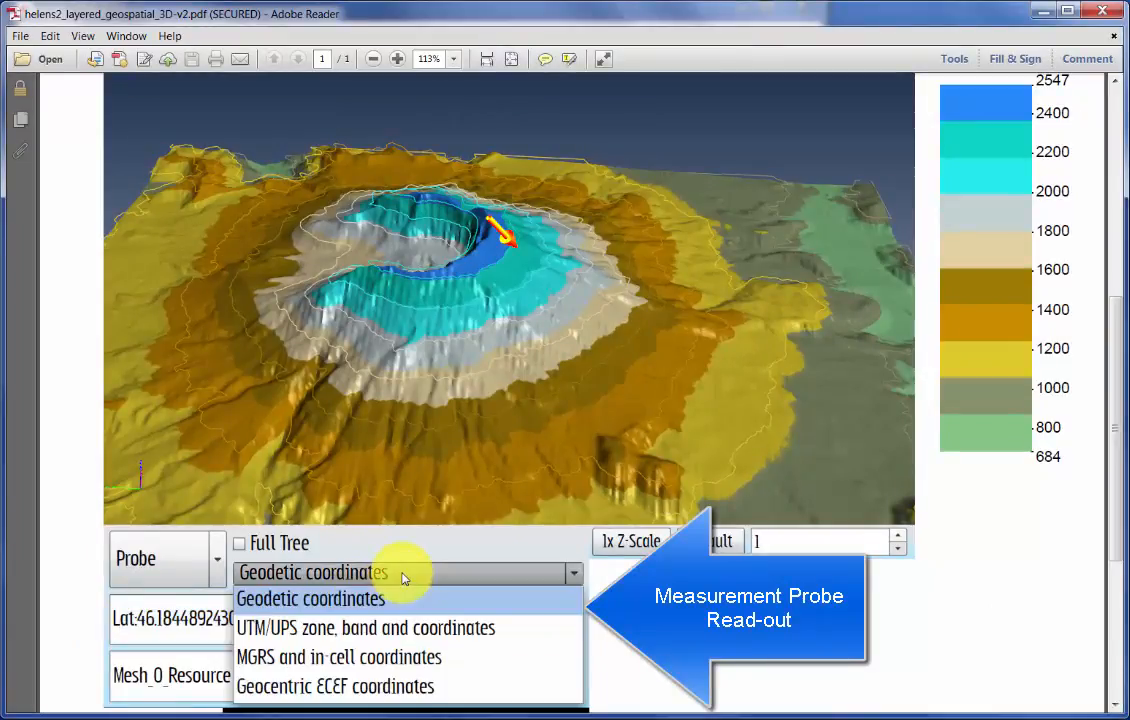
{"action": "left_click", "coordinate": [382, 630]}
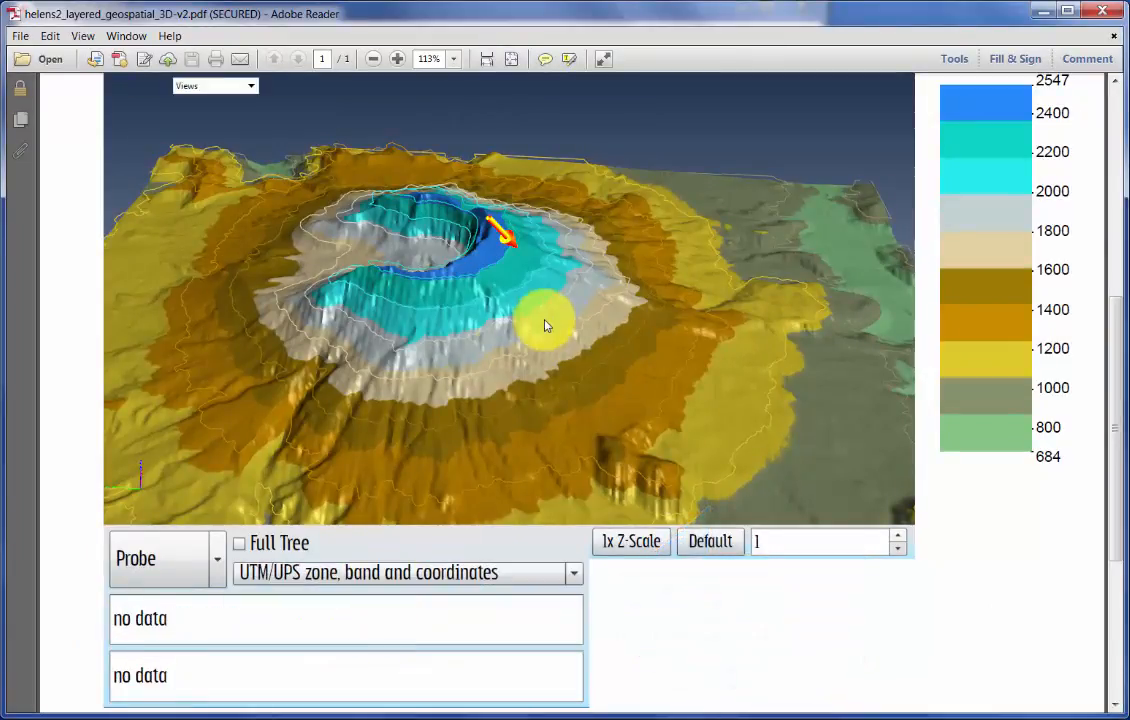
{"action": "left_click", "coordinate": [598, 270]}
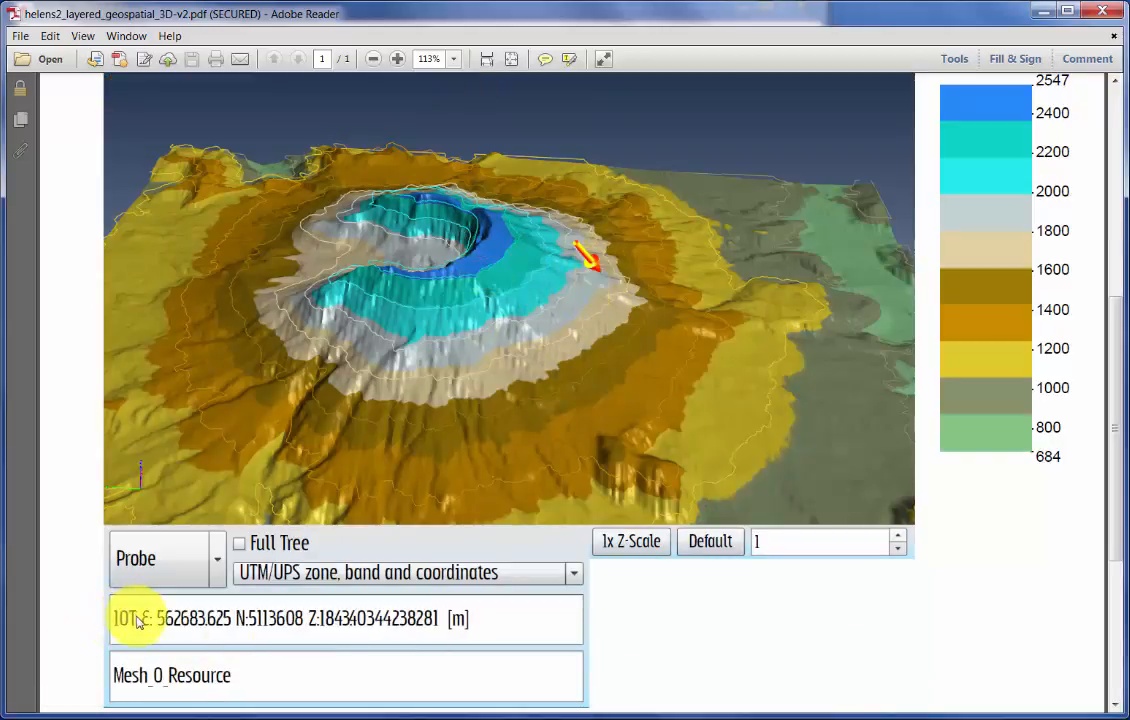
{"action": "left_click_drag", "start_coordinate": [103, 617], "coordinate": [441, 619]}
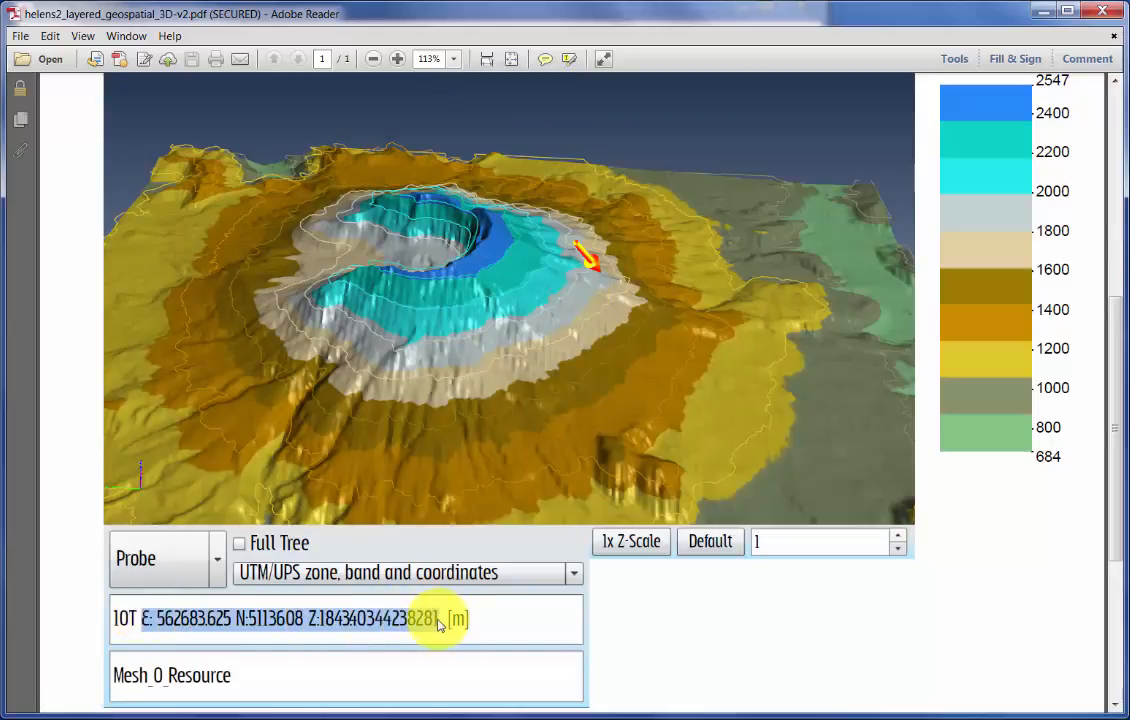
- Set the measurement mode to Grade and measure the slope between the outer yellow flank and the crater rim
{"action": "left_click", "coordinate": [215, 560]}
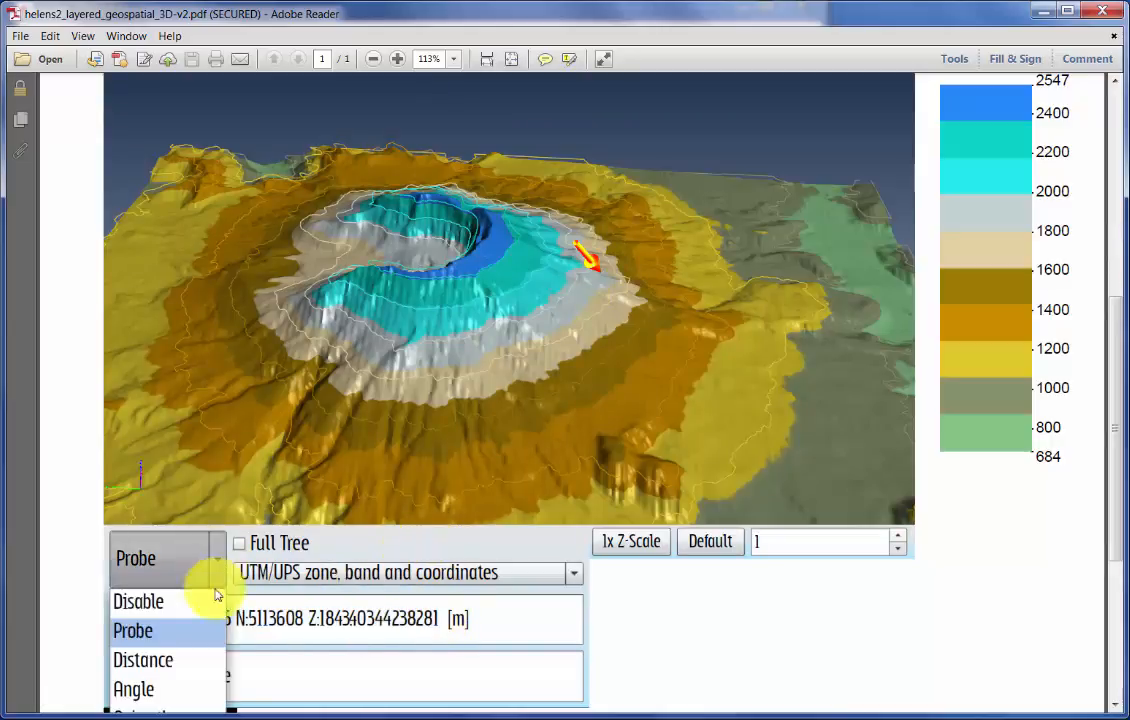
{"action": "scroll", "coordinate": [1117, 576], "scroll_direction": "down", "scroll_amount": 1}
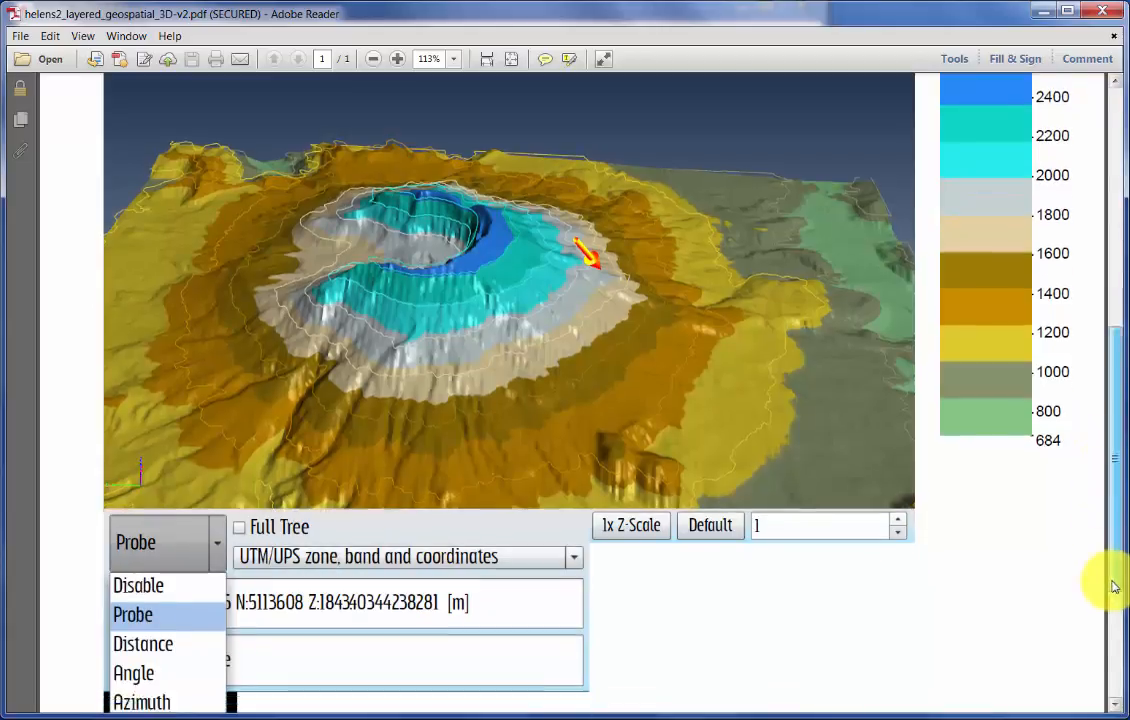
{"action": "left_click", "coordinate": [135, 688]}
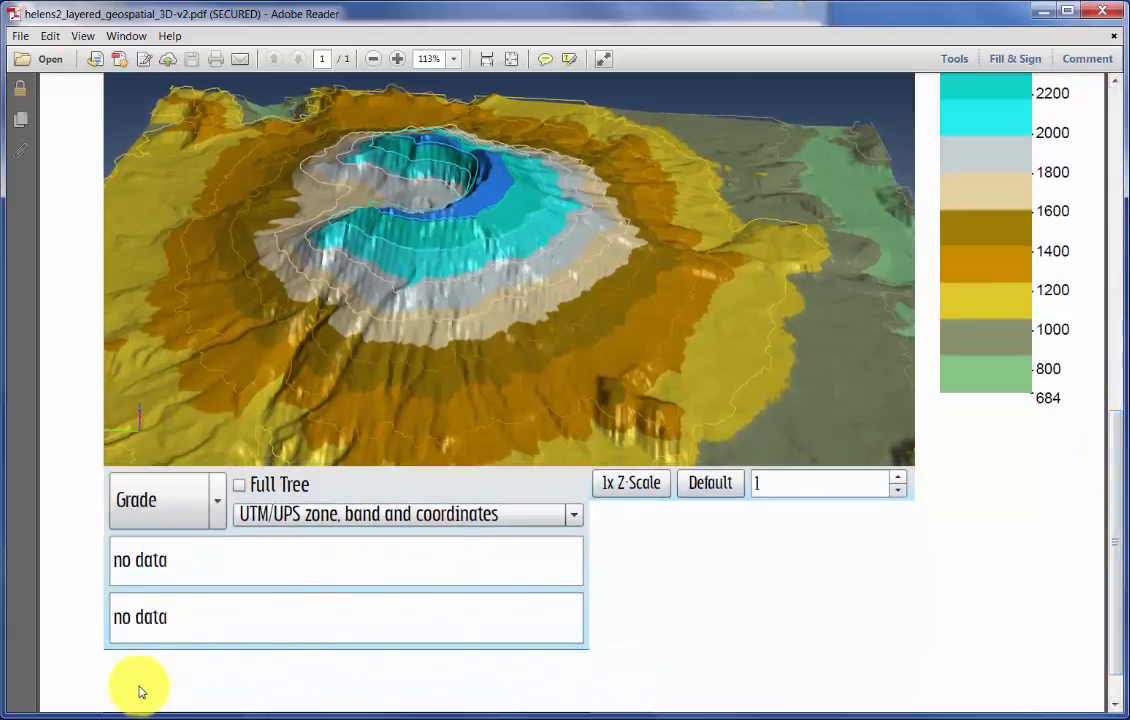
{"action": "left_click", "coordinate": [755, 268]}
{"action": "left_click", "coordinate": [500, 182]}
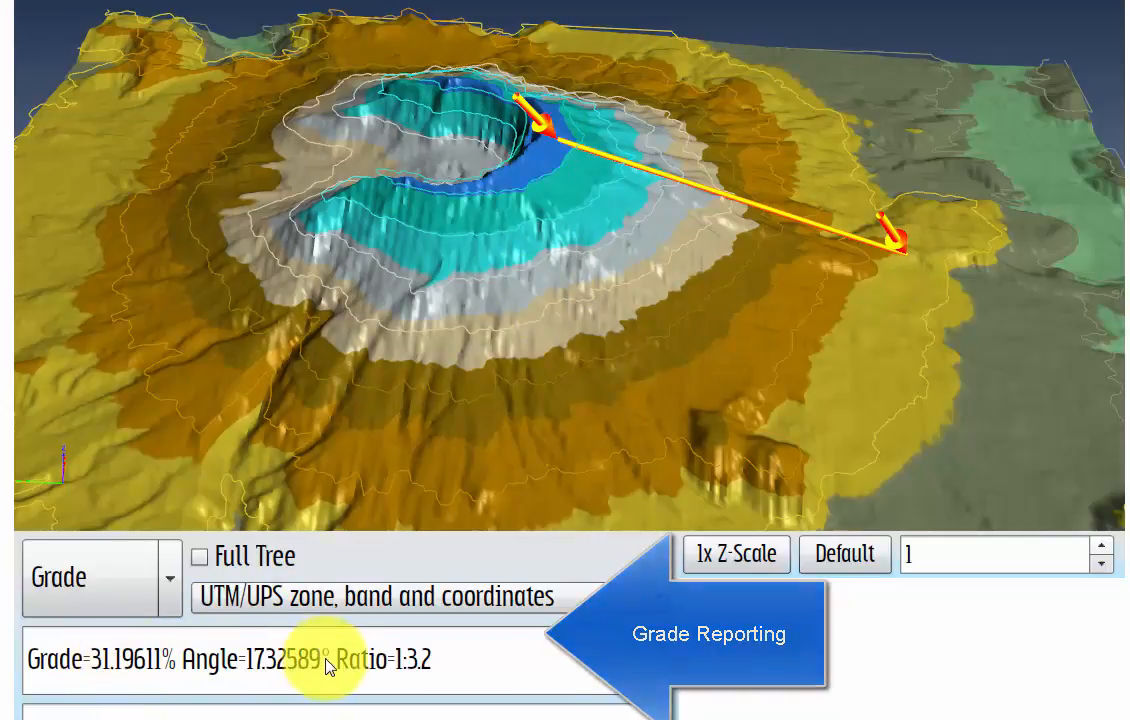
- Set the measurement mode to Distance and measure from the crater rim to the outer yellow slope beyond it
{"action": "left_click", "coordinate": [157, 588]}
{"action": "left_click", "coordinate": [71, 712]}
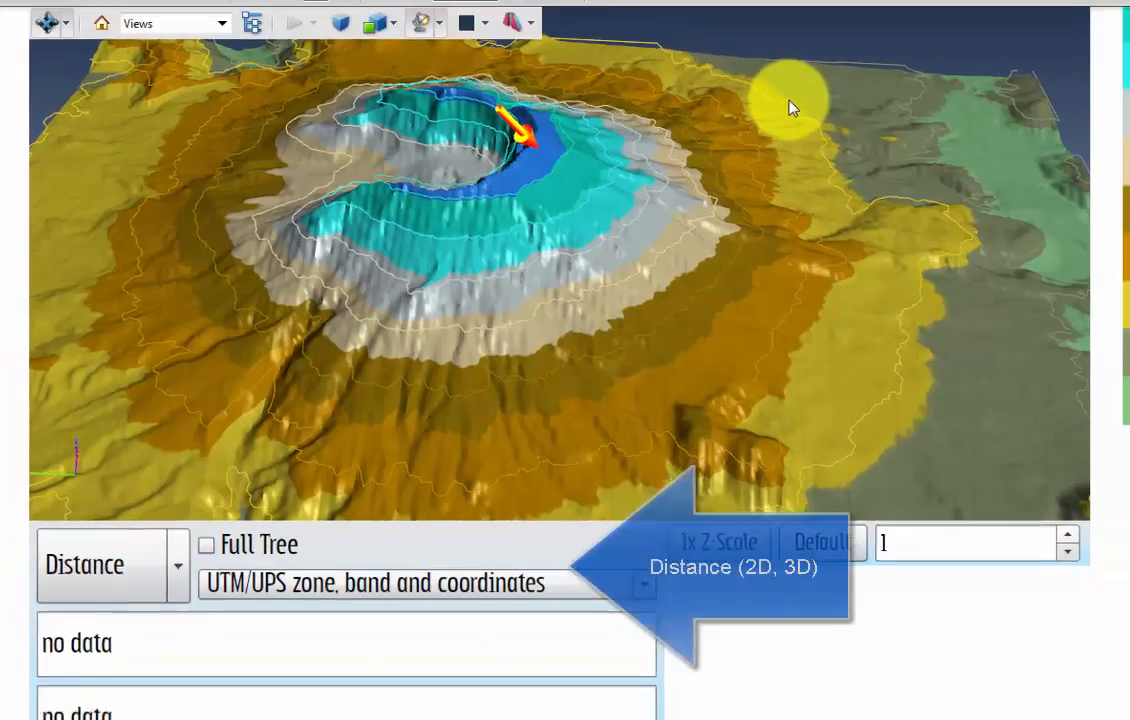
{"action": "left_click", "coordinate": [793, 105]}
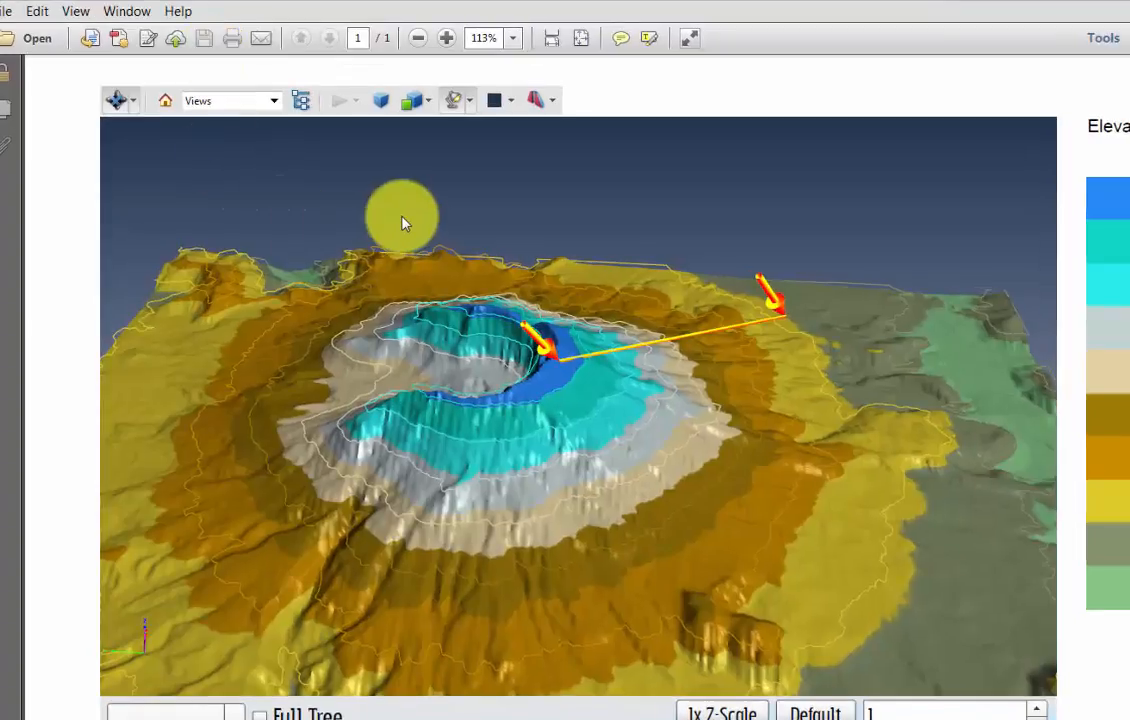
- View the measured distance line in the Plan view, zoomed in, and disable the measurement probe
{"action": "left_click", "coordinate": [270, 105]}
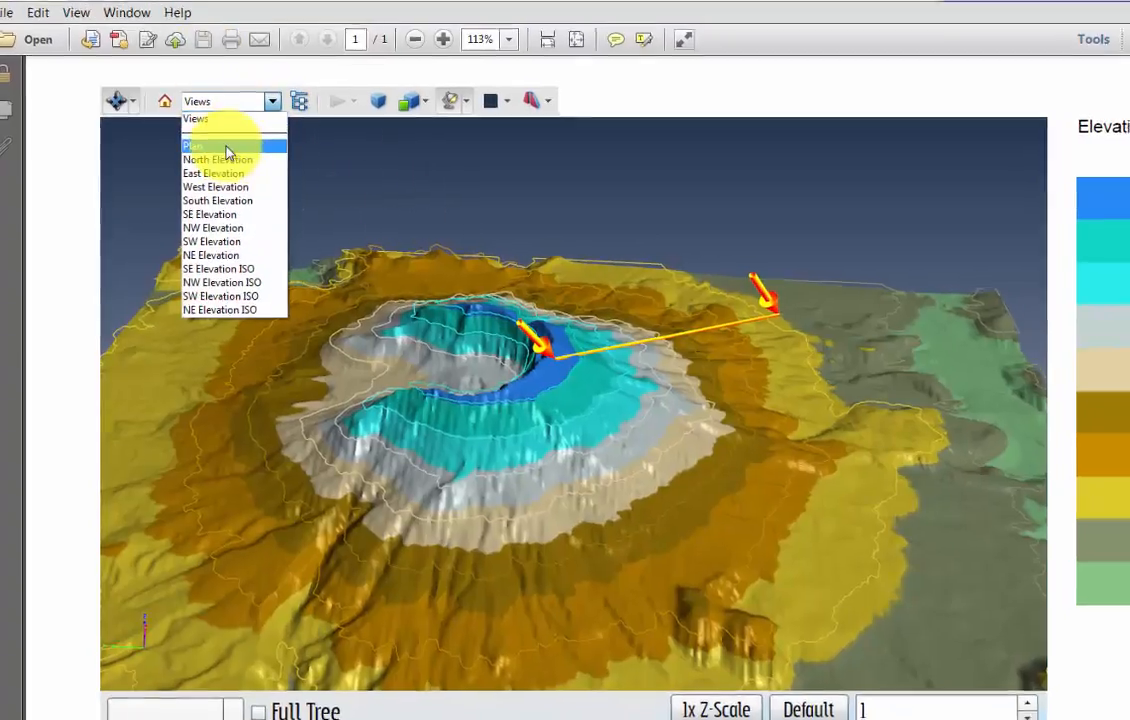
{"action": "left_click", "coordinate": [229, 146]}
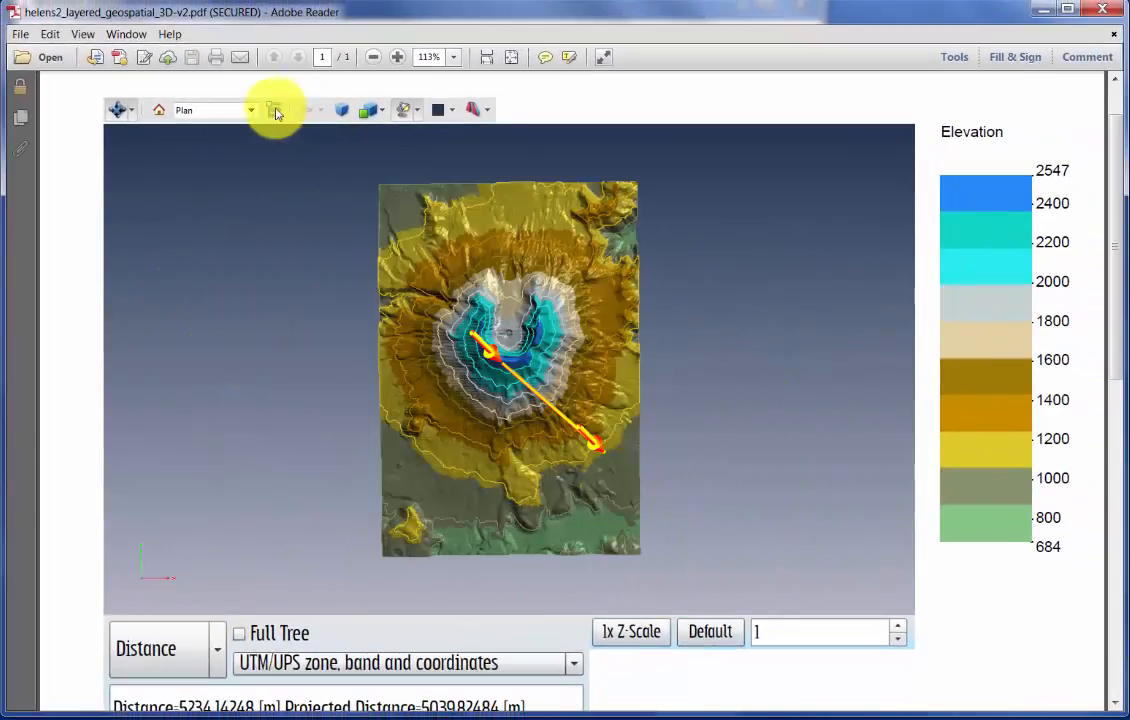
{"action": "scroll", "coordinate": [350, 320], "scroll_direction": "up", "scroll_amount": 3}
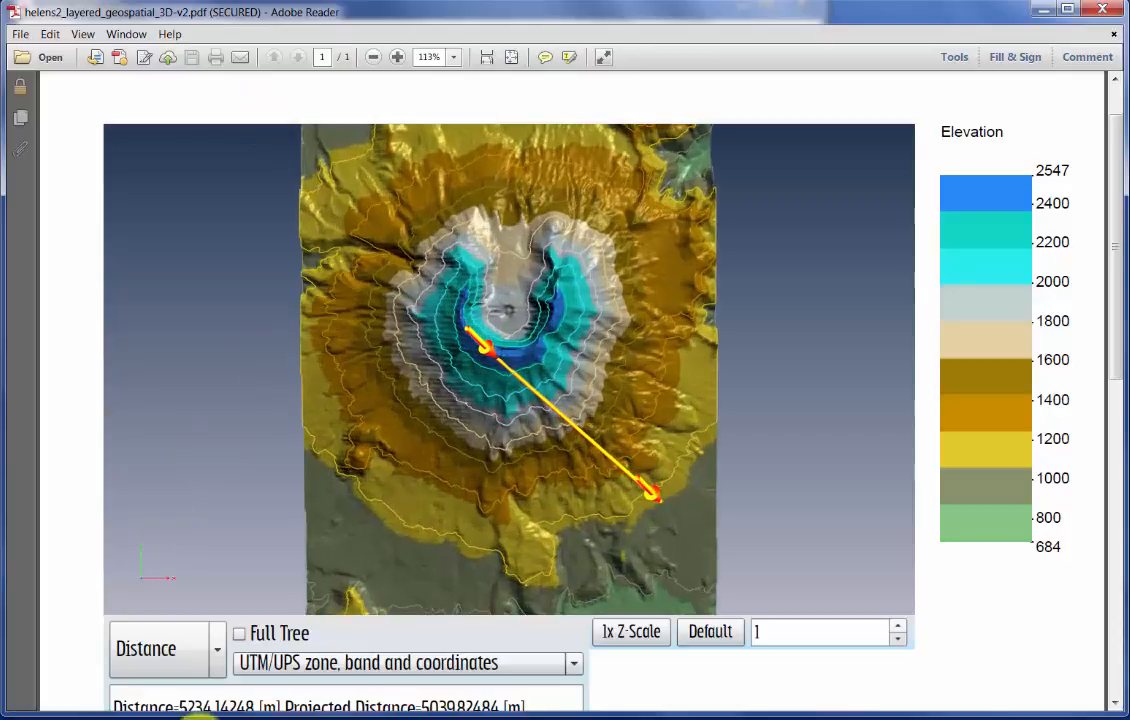
{"action": "left_click", "coordinate": [188, 655]}
{"action": "left_click", "coordinate": [152, 690]}
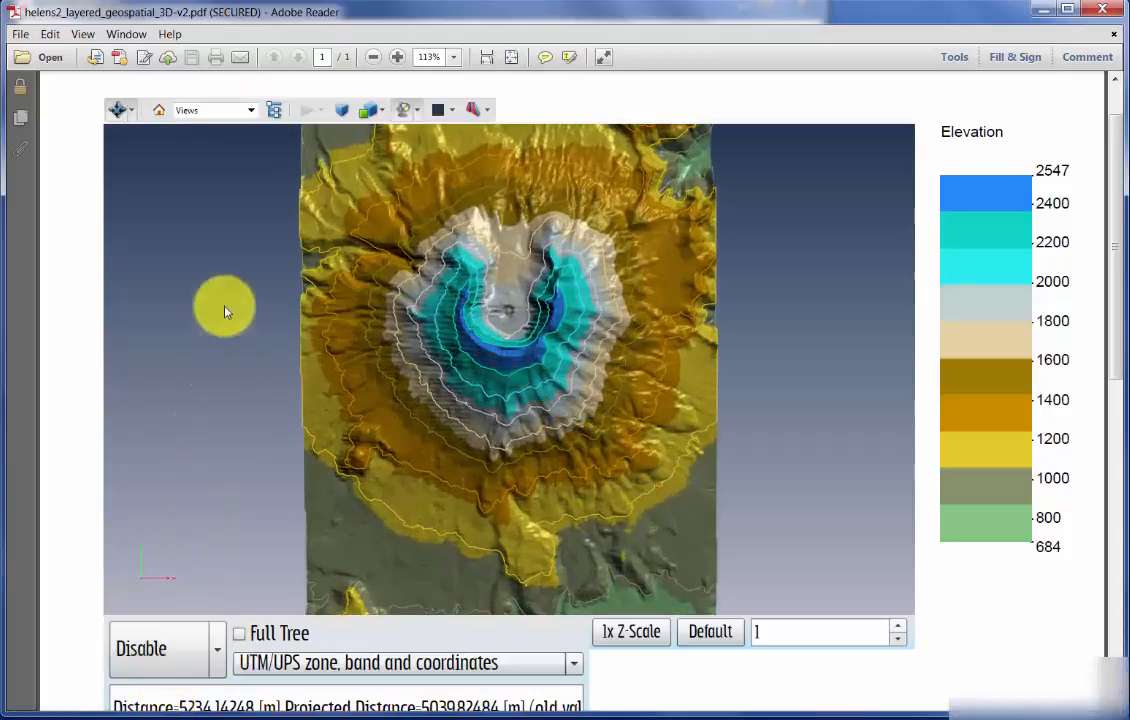
- View the terrain from the South Elevation and West Elevation presets, and tilt it to see into the crater
{"action": "left_click", "coordinate": [251, 110]}
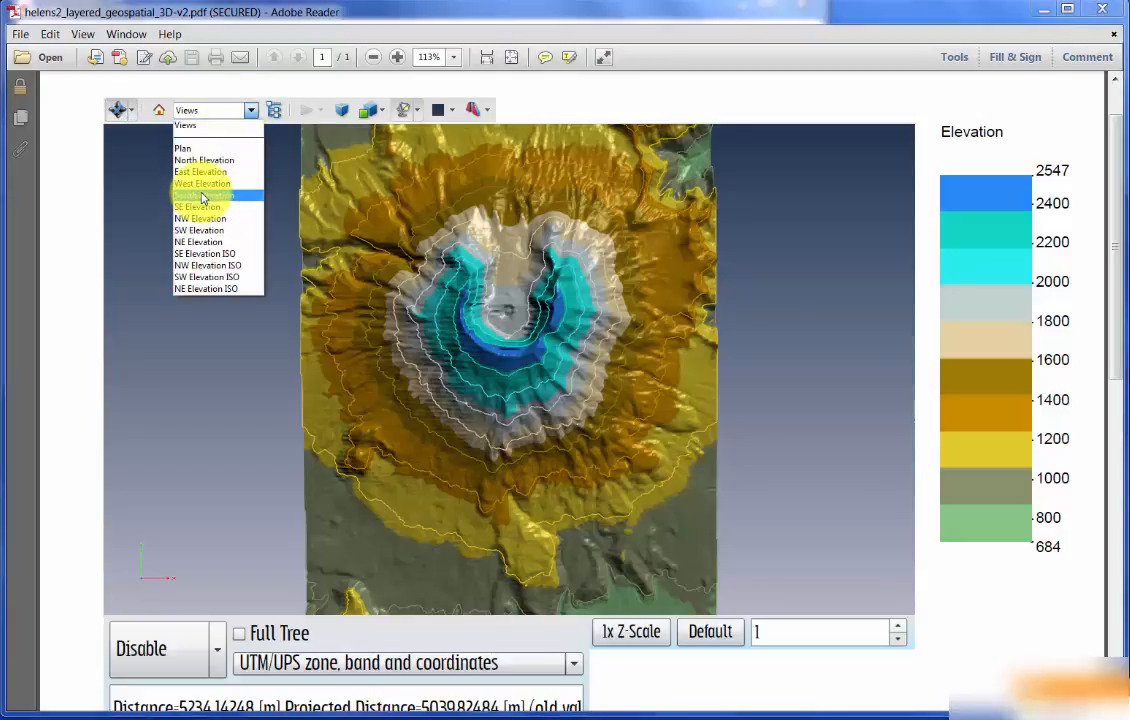
{"action": "left_click", "coordinate": [202, 195]}
{"action": "left_click", "coordinate": [222, 112]}
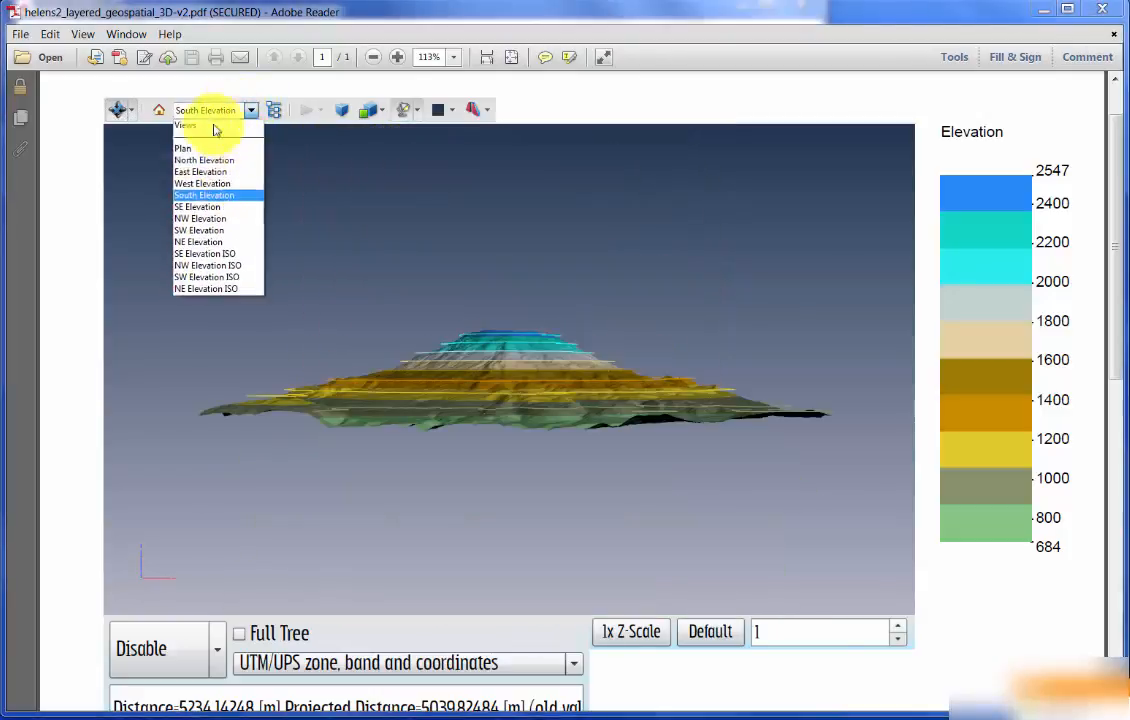
{"action": "left_click", "coordinate": [201, 185]}
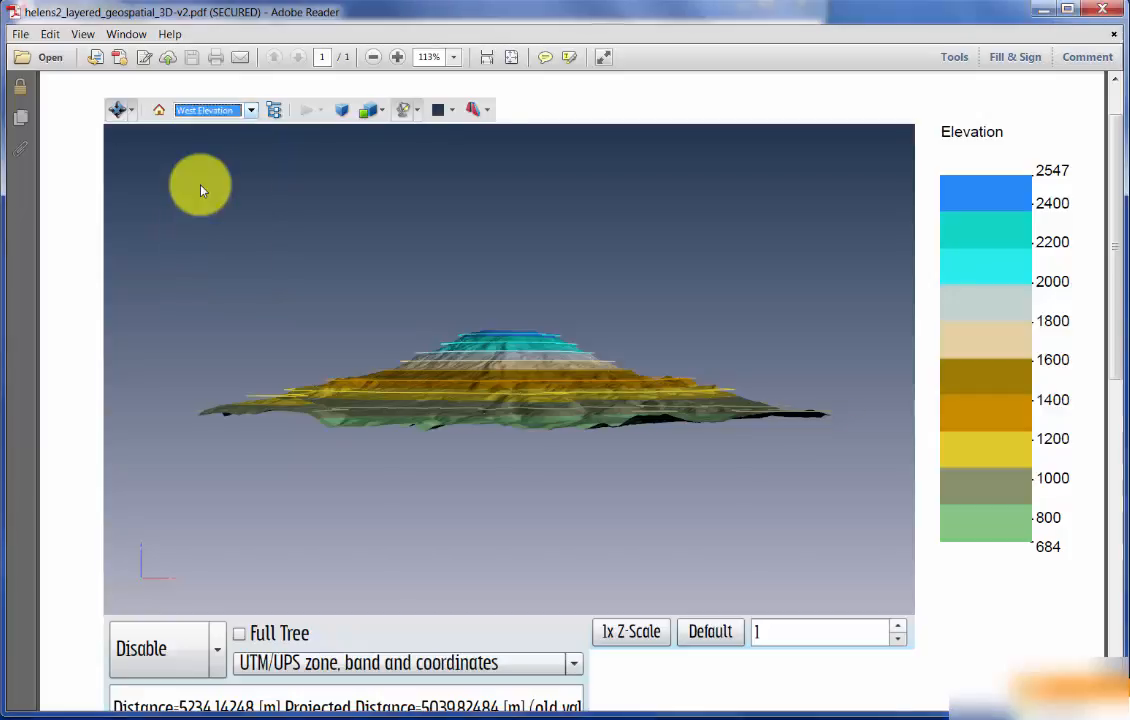
{"action": "left_click_drag", "start_coordinate": [470, 343], "coordinate": [467, 471]}
- View the terrain from the SE Elevation ISO preset, enlarged, and orbit it down to a low side angle
{"action": "left_click", "coordinate": [212, 113]}
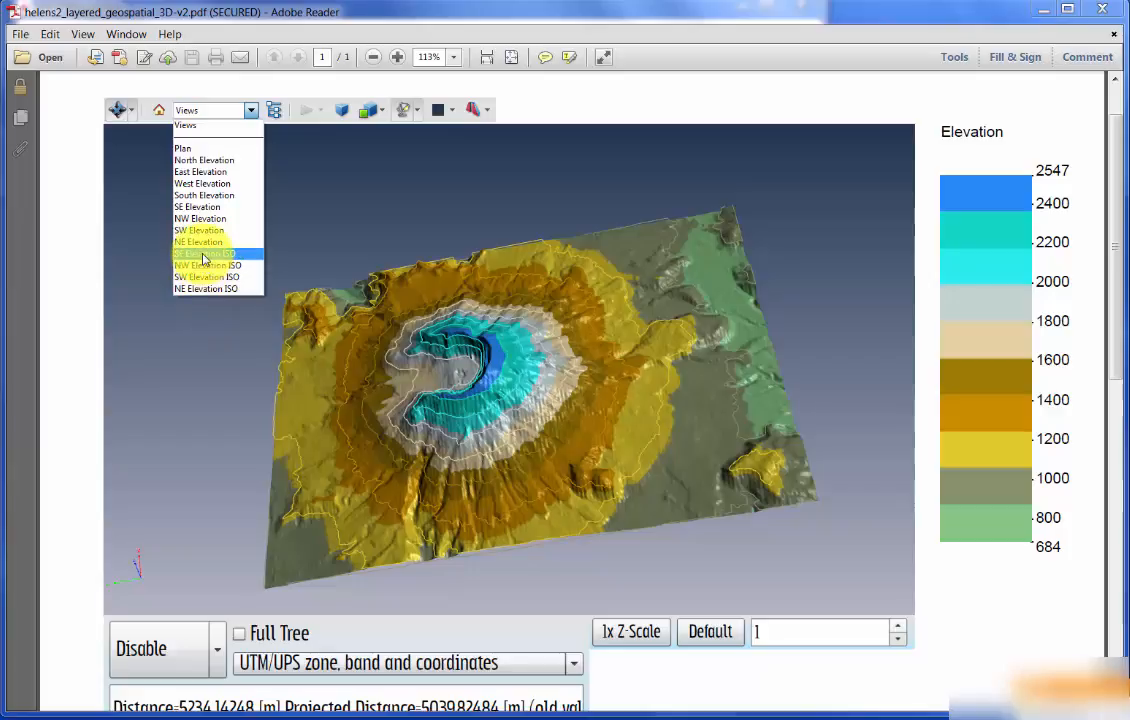
{"action": "left_click", "coordinate": [202, 253]}
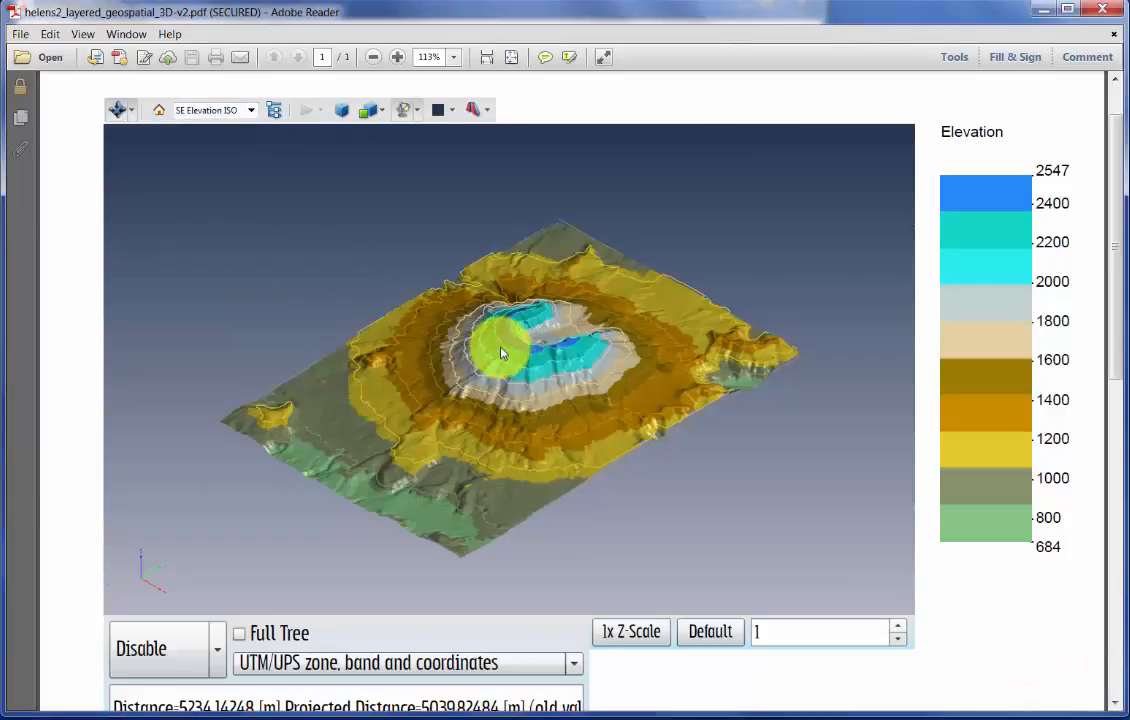
{"action": "scroll", "coordinate": [501, 353], "scroll_direction": "down", "scroll_amount": 3}
{"action": "scroll", "coordinate": [510, 346], "scroll_direction": "up", "scroll_amount": 5}
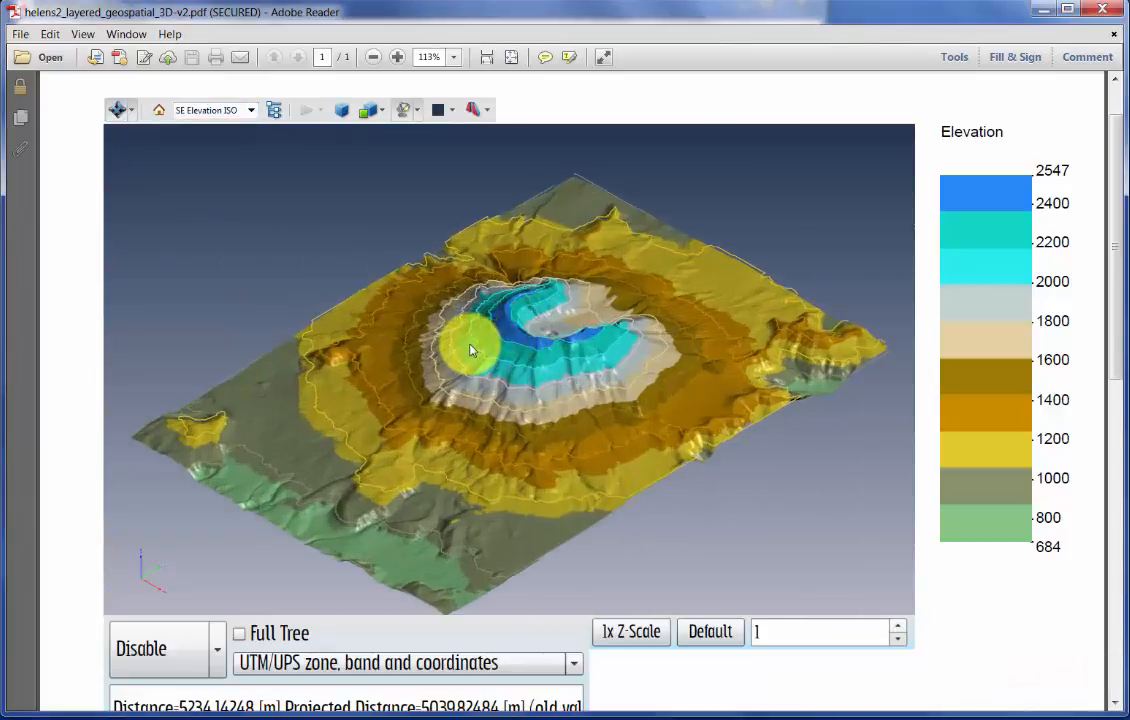
{"action": "left_click_drag", "start_coordinate": [576, 562], "coordinate": [600, 420]}
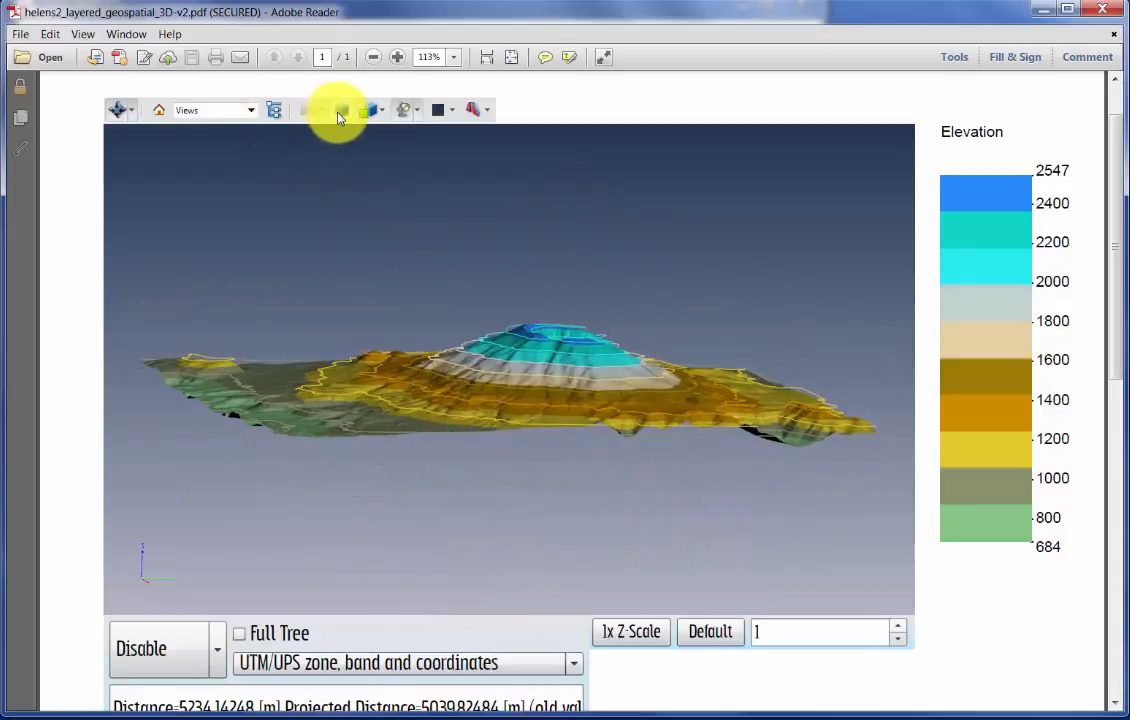
- Show the South Elevation view and tilt the terrain to look down on the crater from the south
{"action": "left_click", "coordinate": [251, 110]}
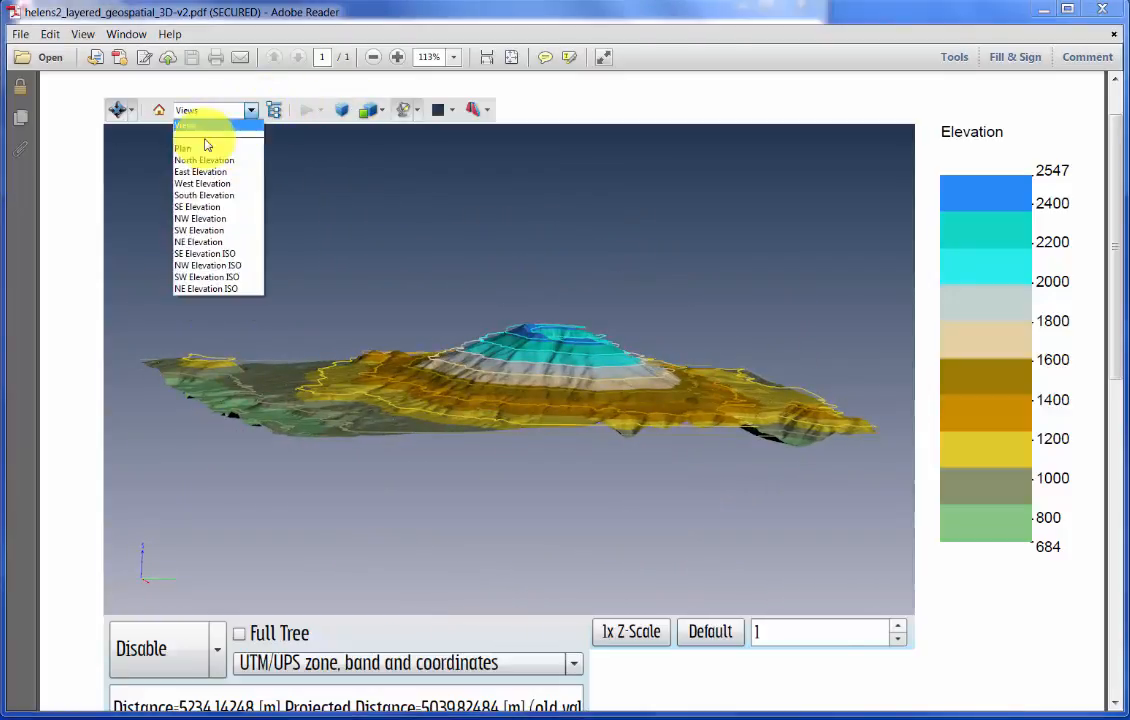
{"action": "left_click", "coordinate": [207, 196]}
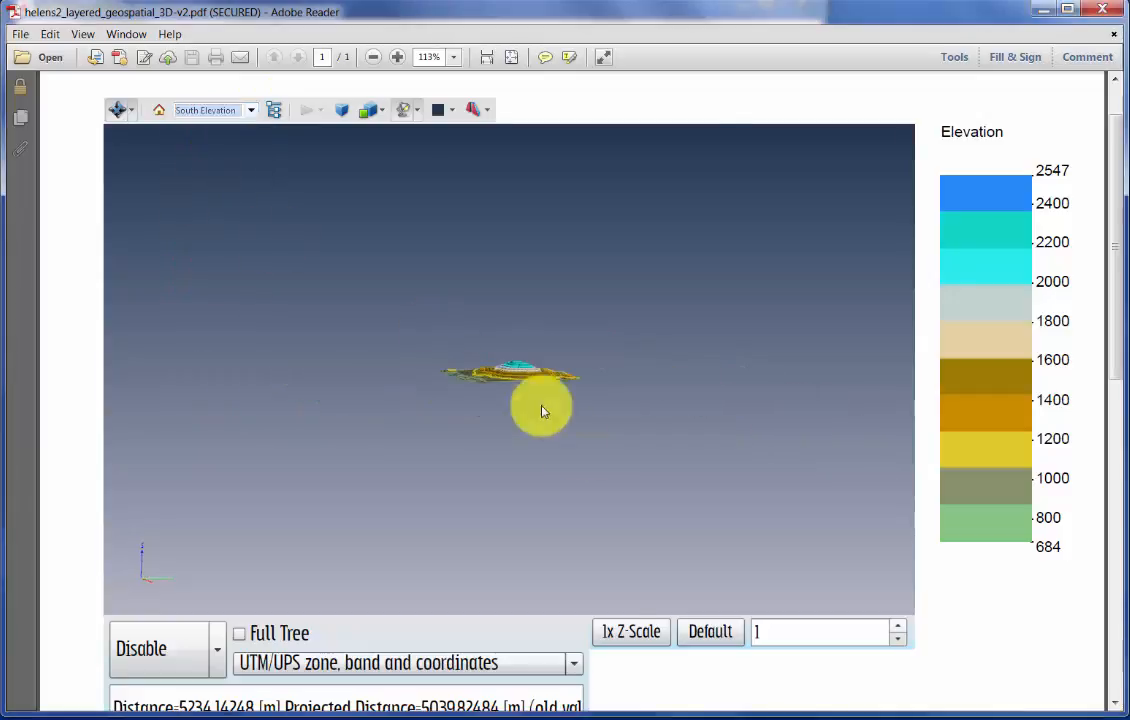
{"action": "left_click_drag", "start_coordinate": [513, 410], "coordinate": [525, 444]}
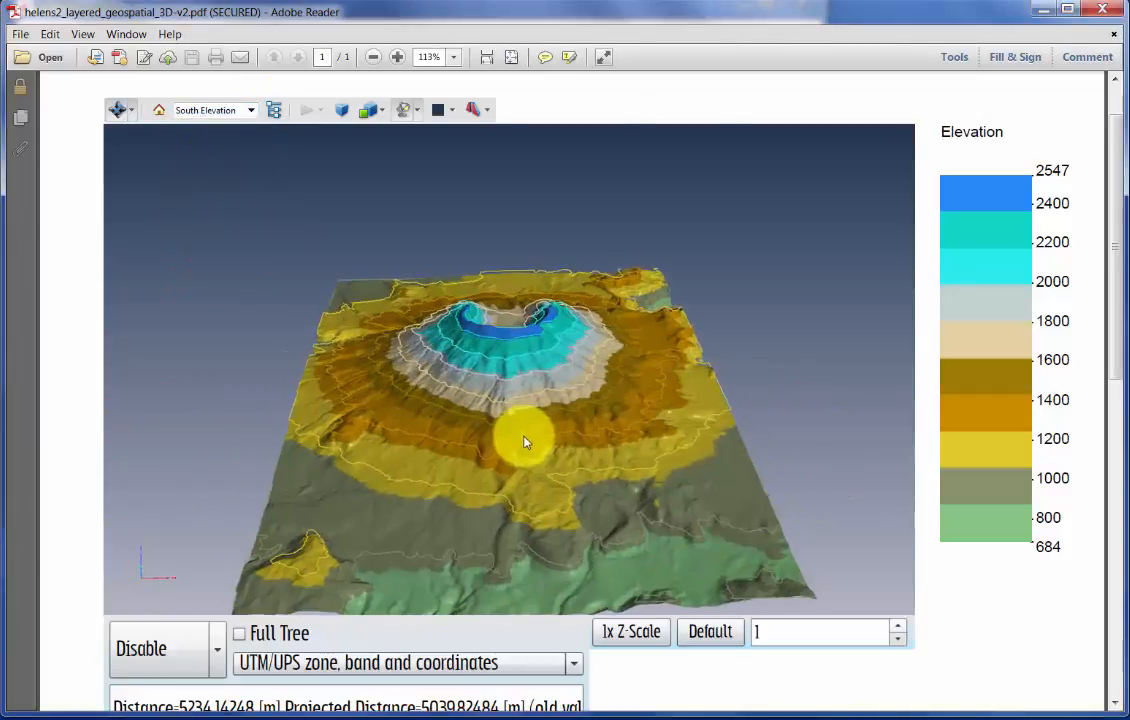
- Adjust the terrain's vertical exaggeration by raising the Z-scale to 2, reducing it, and increasing it to 2.75
{"action": "left_click", "coordinate": [897, 627]}
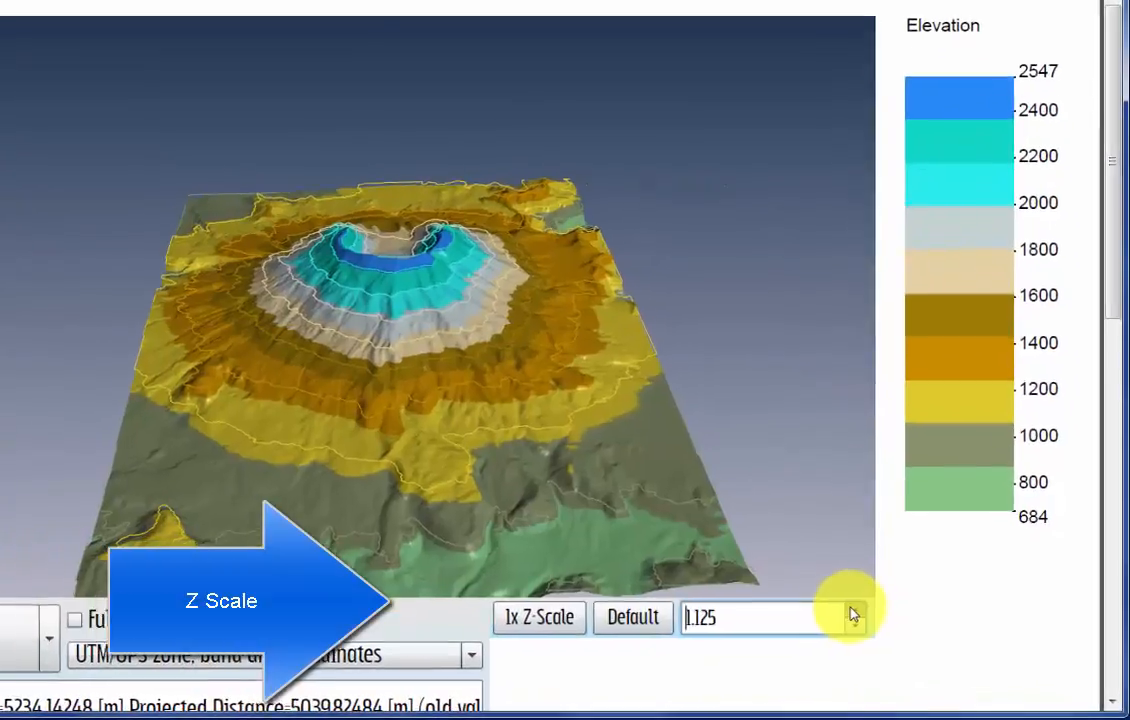
{"action": "left_click", "coordinate": [851, 608]}
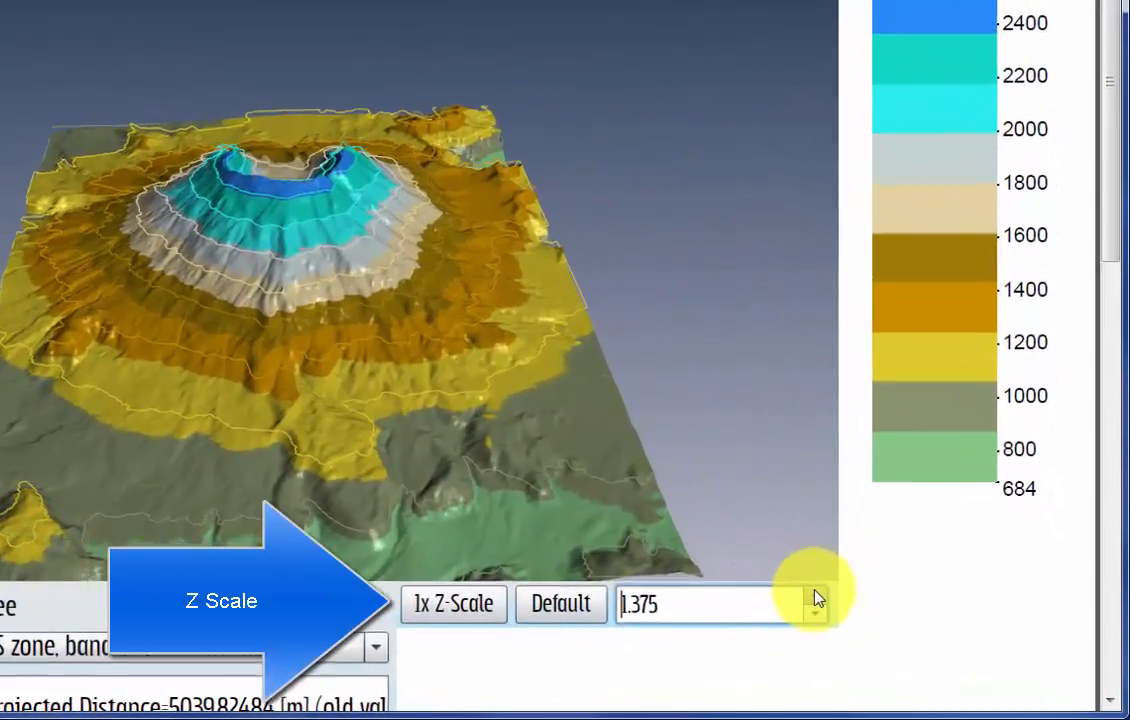
{"action": "left_click", "coordinate": [851, 608]}
{"action": "left_click", "coordinate": [851, 608]}
{"action": "left_click", "coordinate": [851, 608]}
{"action": "left_click", "coordinate": [812, 612]}
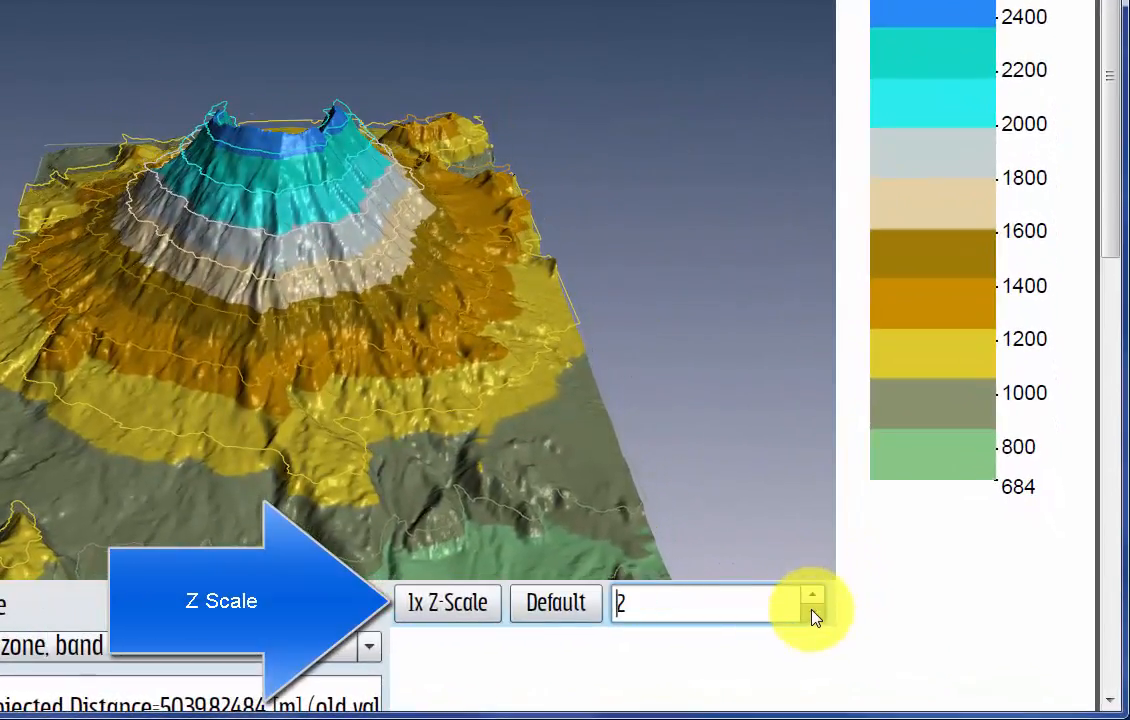
{"action": "left_click", "coordinate": [812, 612]}
{"action": "left_click", "coordinate": [812, 612]}
{"action": "left_click", "coordinate": [814, 595]}
{"action": "left_click", "coordinate": [814, 596]}
{"action": "left_click", "coordinate": [814, 596]}
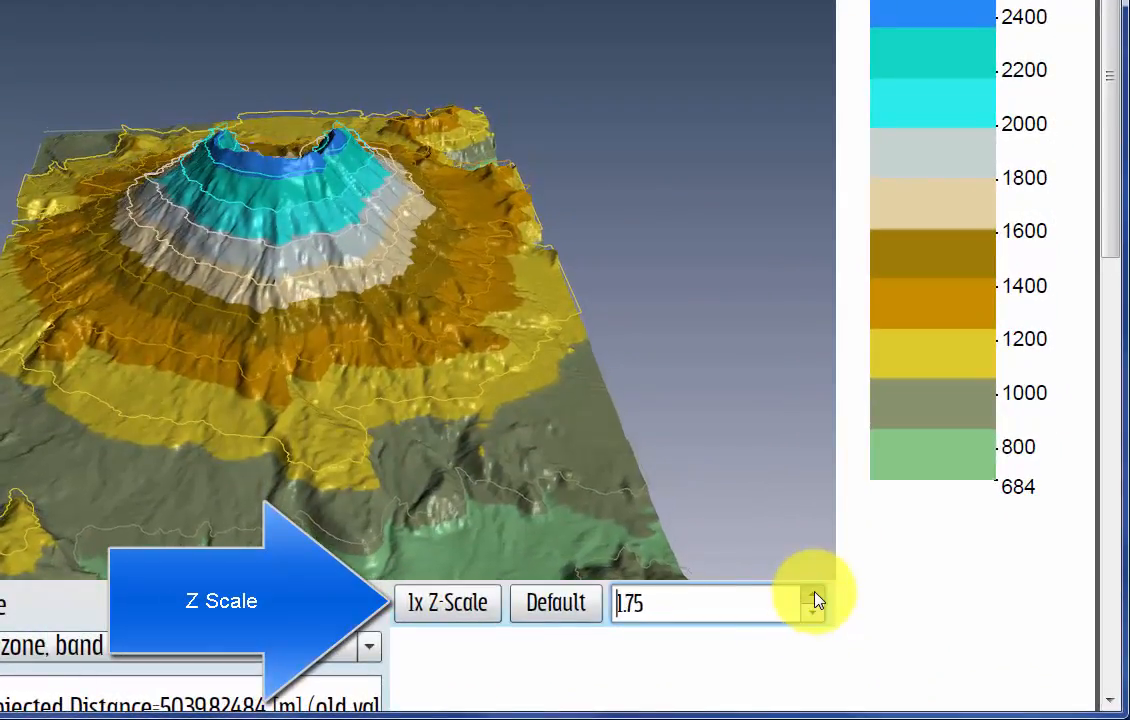
{"action": "left_click", "coordinate": [814, 596]}
{"action": "left_click", "coordinate": [814, 596]}
{"action": "left_click", "coordinate": [814, 596]}
{"action": "left_click", "coordinate": [814, 596]}
{"action": "left_click", "coordinate": [814, 596]}
{"action": "left_click", "coordinate": [814, 596]}
{"action": "left_click", "coordinate": [814, 597]}
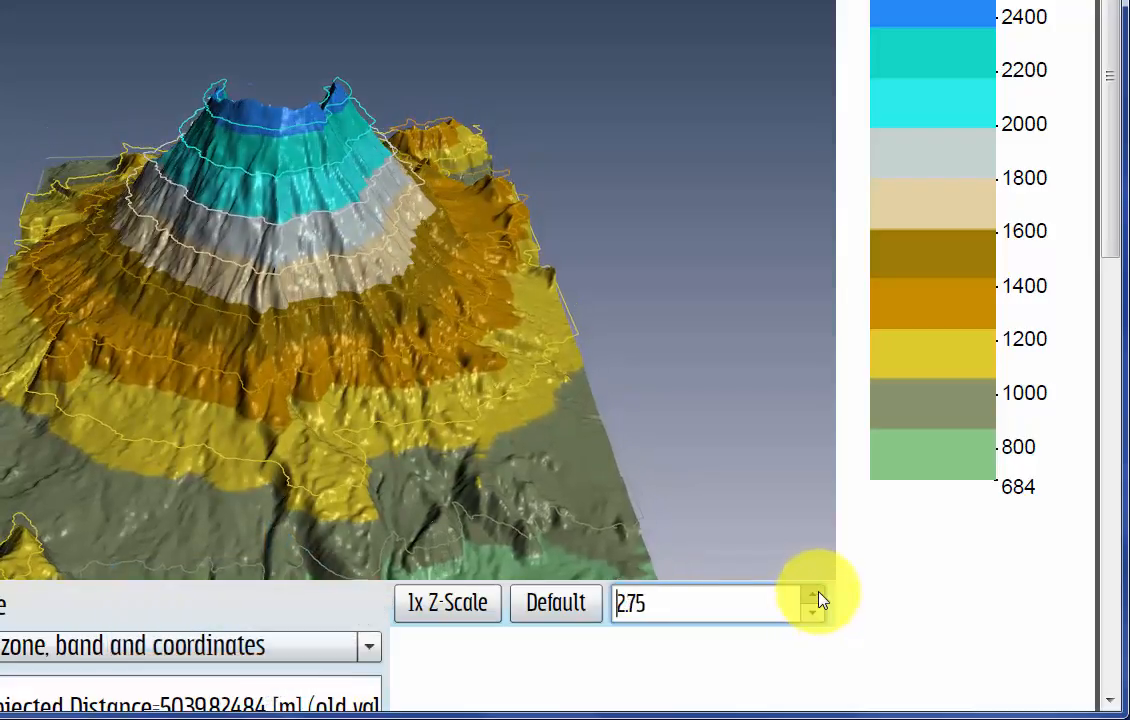
{"action": "left_click", "coordinate": [814, 597]}
{"action": "left_click", "coordinate": [814, 597]}
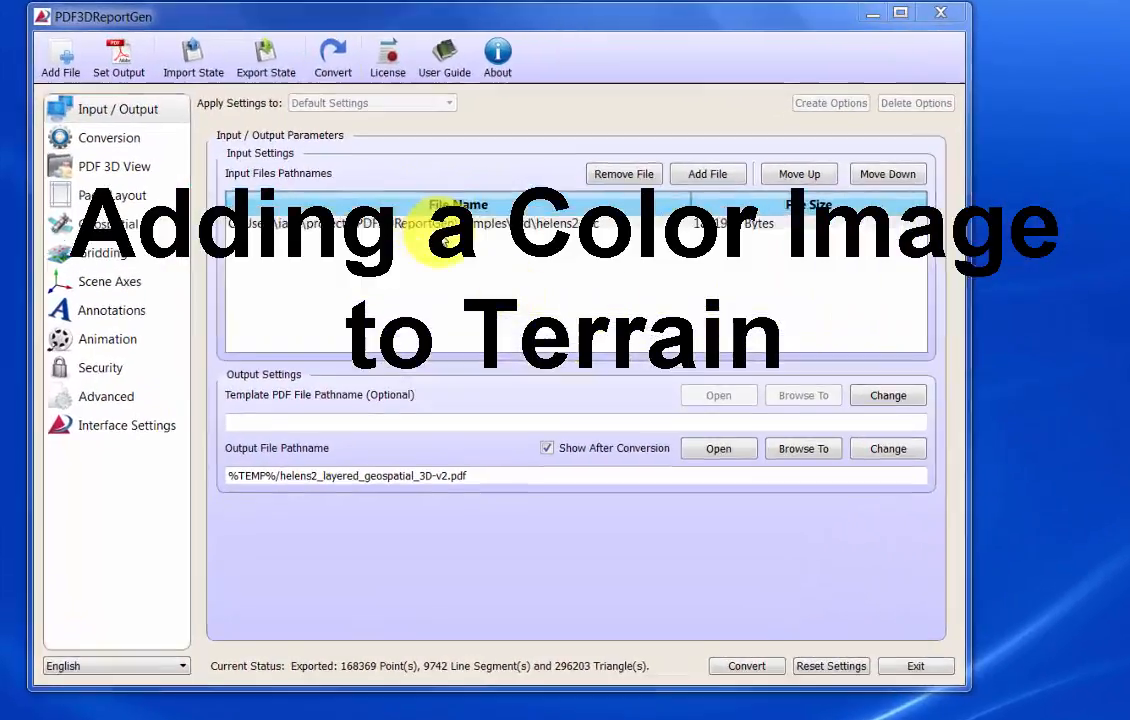
- Set helens2_satellite.png from the Samples images folder as the geospatial texture for the helens2.asc terrain
{"action": "left_click", "coordinate": [379, 192]}
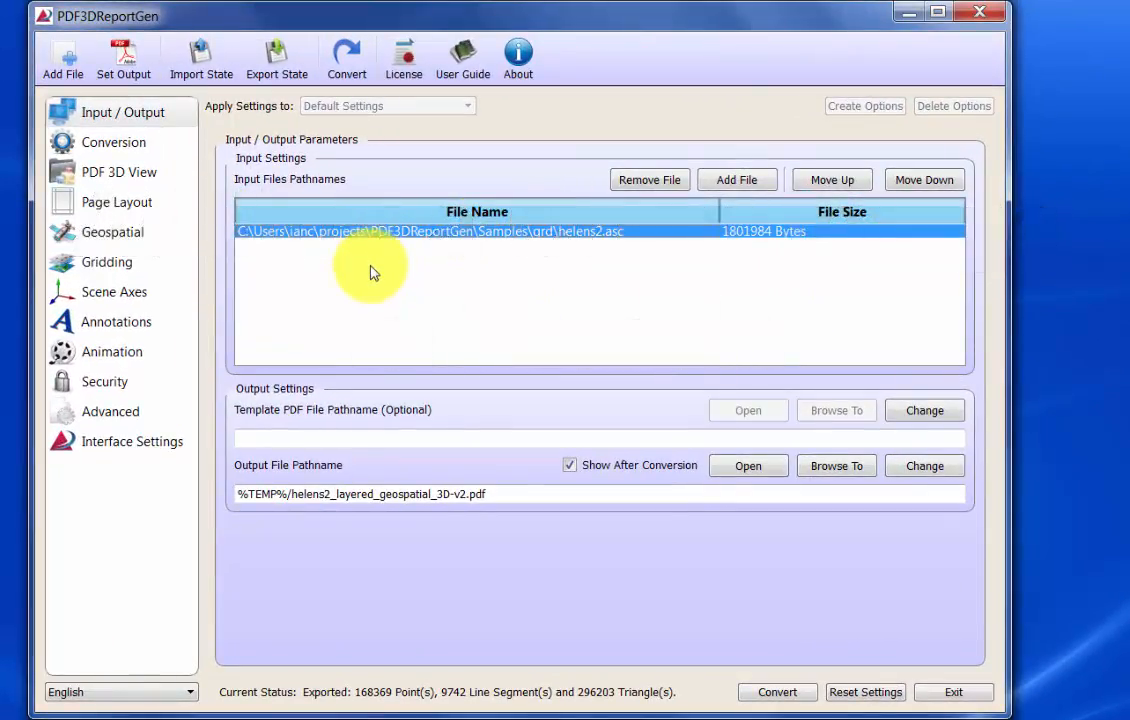
{"action": "left_click", "coordinate": [130, 236]}
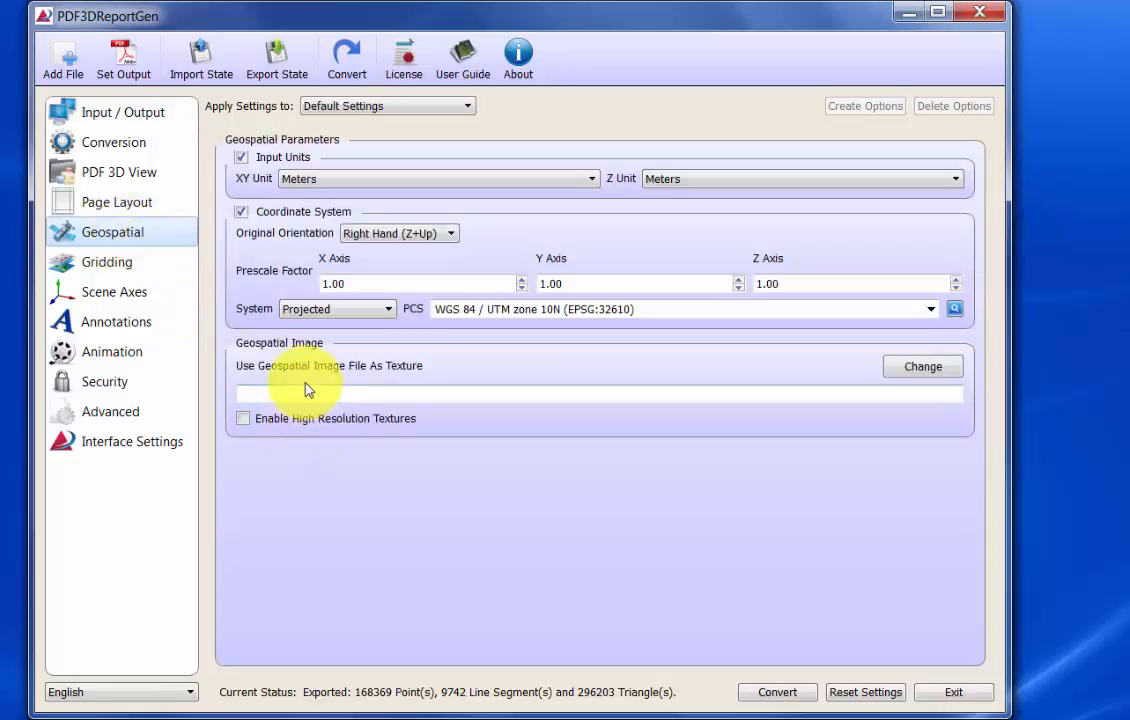
{"action": "left_click", "coordinate": [923, 367]}
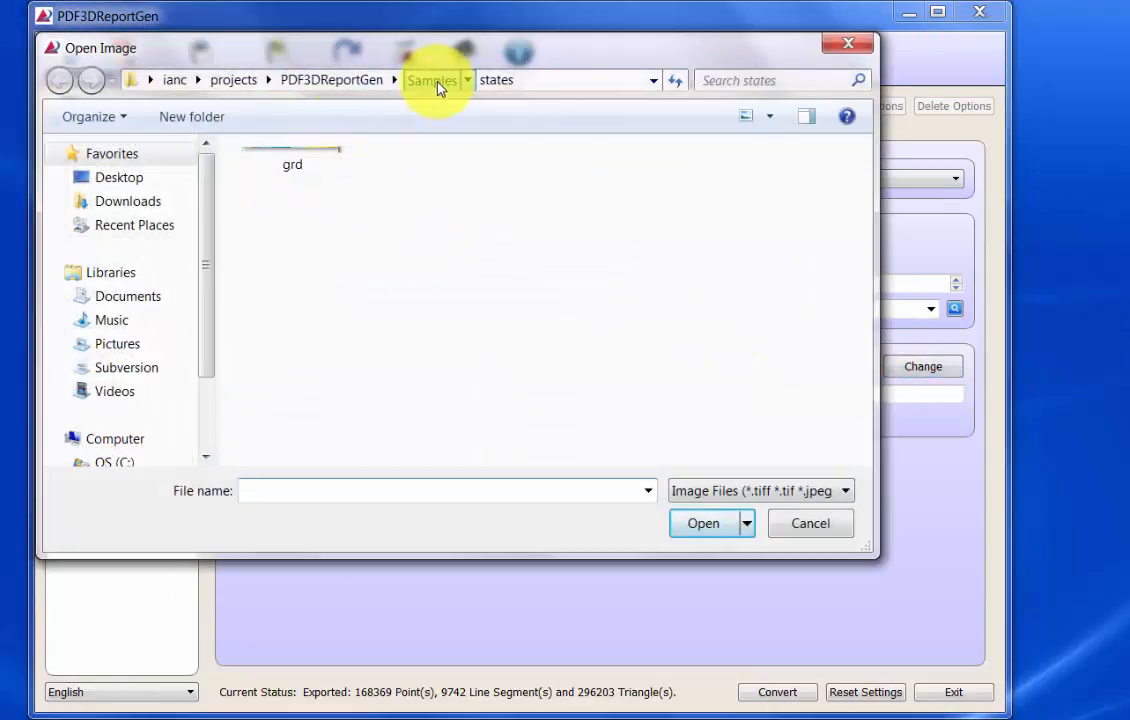
{"action": "left_click", "coordinate": [438, 84]}
{"action": "scroll", "coordinate": [862, 300], "scroll_direction": "down", "scroll_amount": 1}
{"action": "left_click_drag", "start_coordinate": [868, 338], "coordinate": [853, 287]}
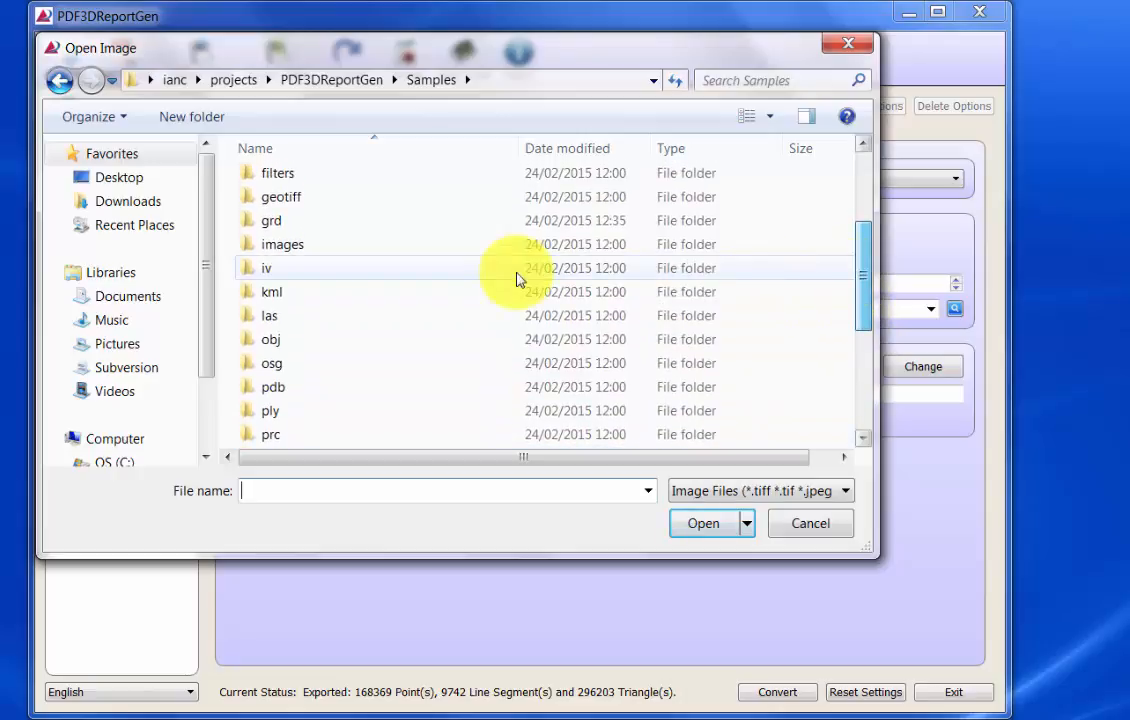
{"action": "left_click_drag", "start_coordinate": [405, 244], "coordinate": [408, 253]}
{"action": "double_click", "coordinate": [415, 252]}
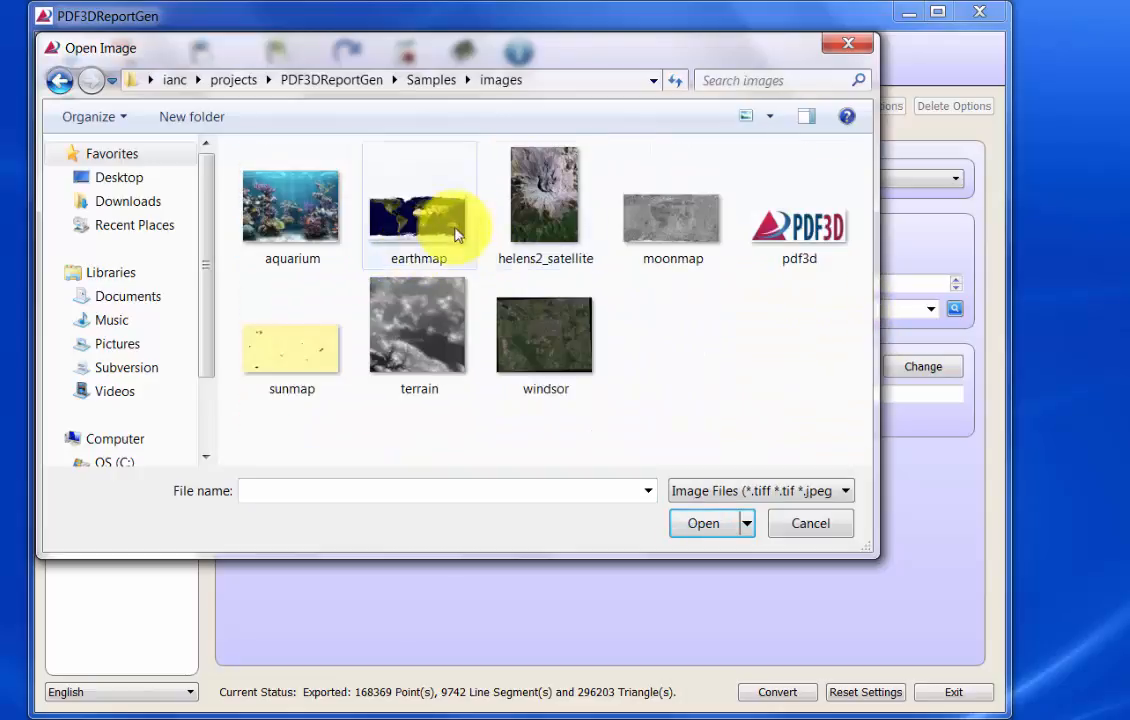
{"action": "left_click", "coordinate": [548, 200]}
{"action": "left_click", "coordinate": [704, 523]}
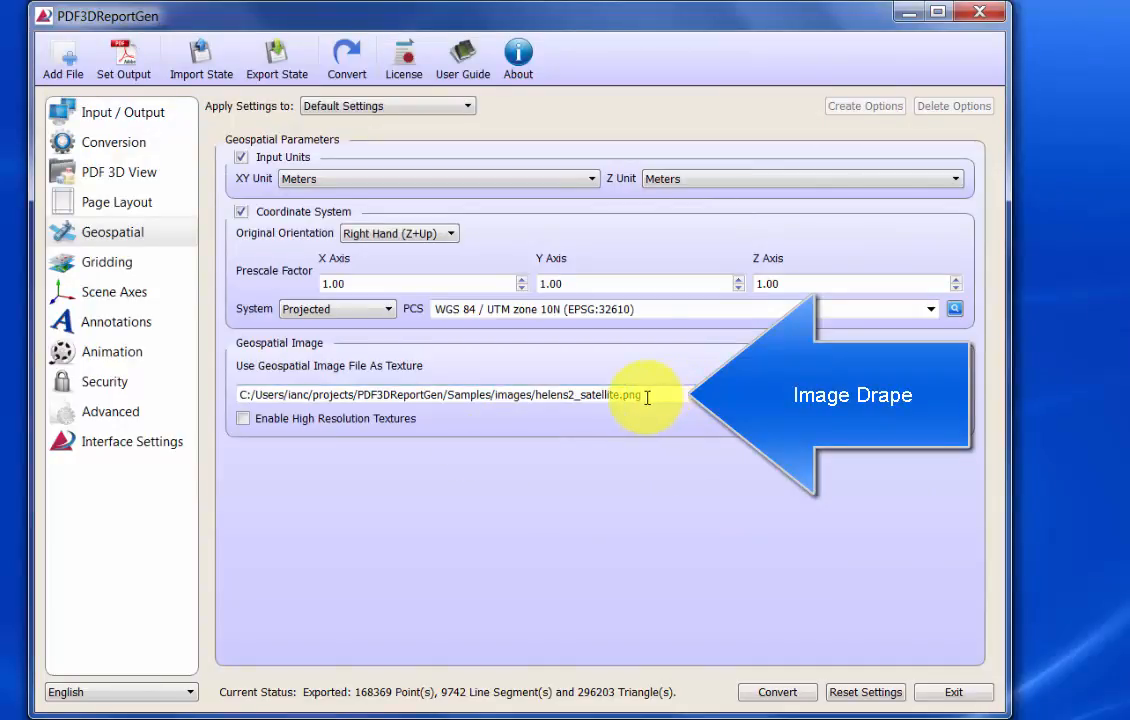
- Enable the TIN parameters for gridding and convert helens2.asc, overwriting helens2_layered_geospatial_3D-v2.pdf
{"action": "left_click", "coordinate": [110, 263]}
{"action": "left_click", "coordinate": [241, 450]}
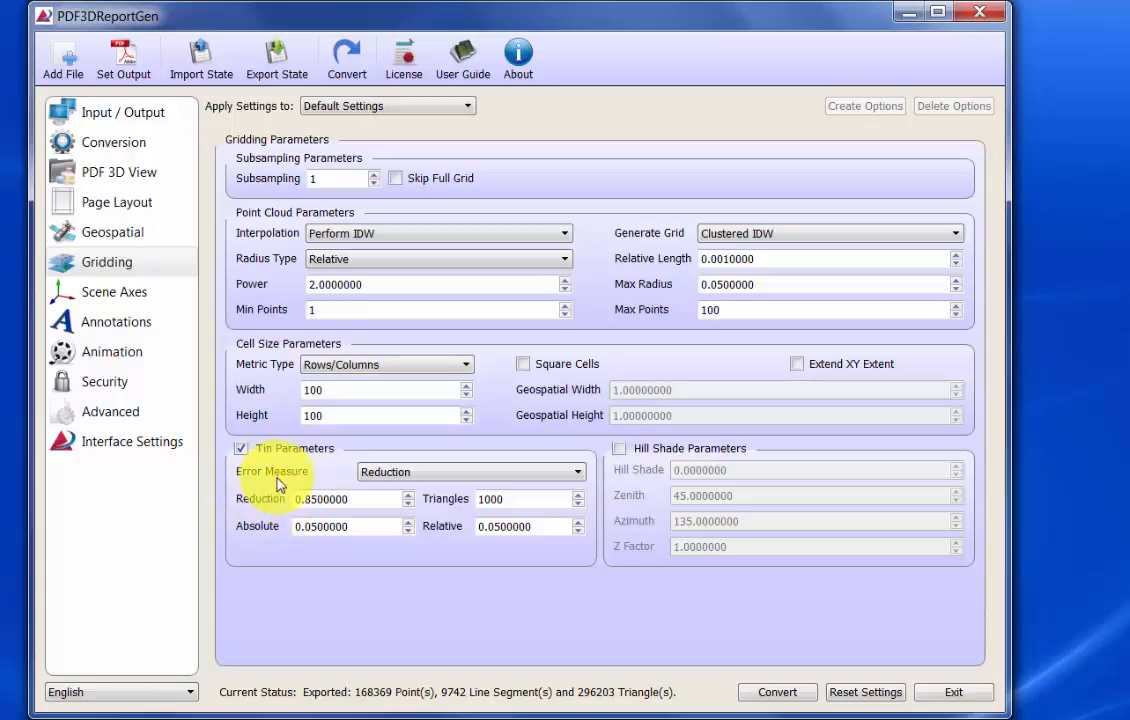
{"action": "left_click", "coordinate": [125, 113]}
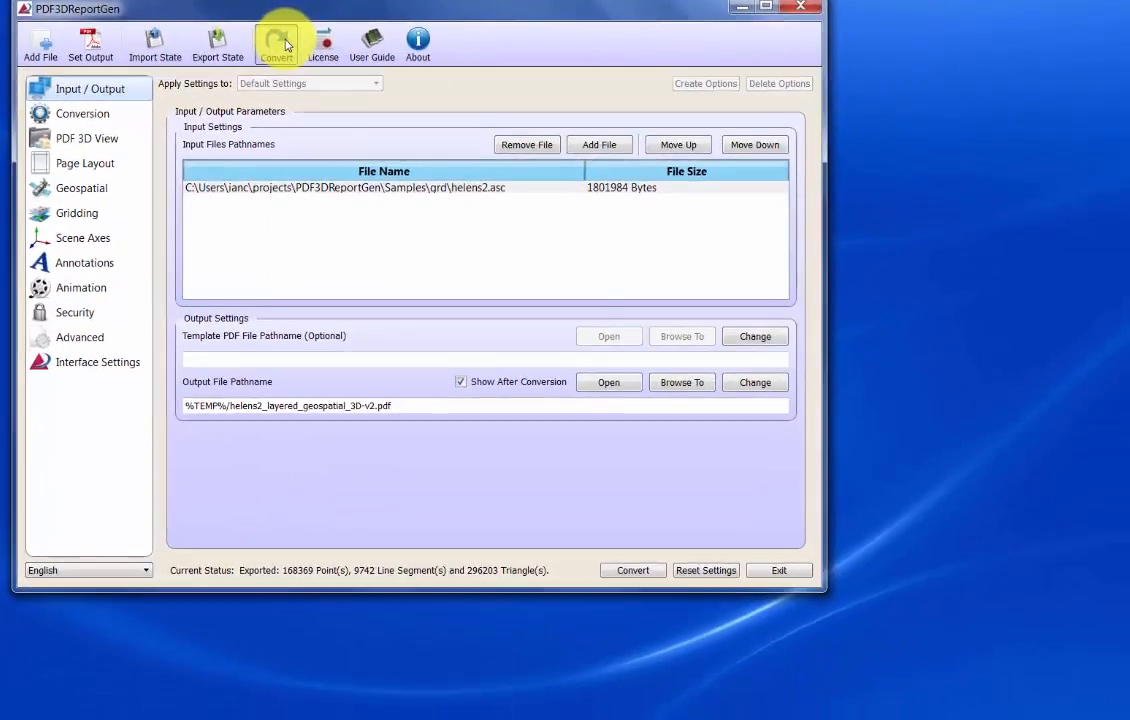
{"action": "left_click", "coordinate": [281, 44]}
{"action": "left_click", "coordinate": [480, 391]}
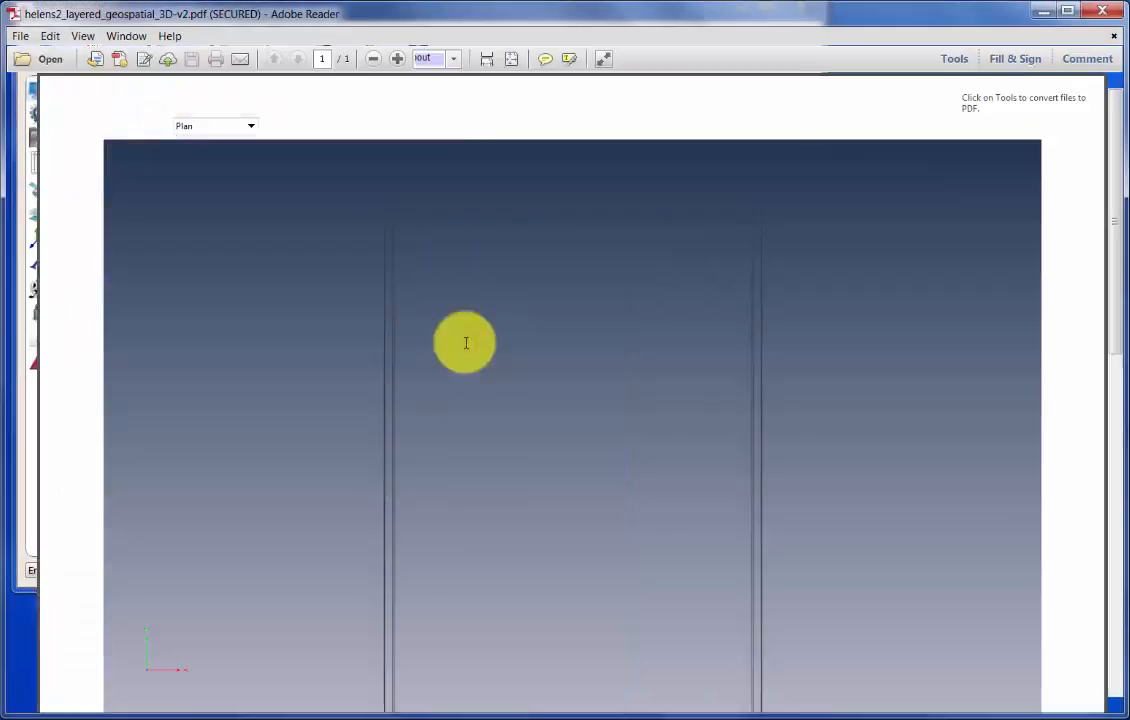
- Enlarge the satellite-textured terrain and orbit it to an oblique view looking down into the crater
{"action": "left_click_drag", "start_coordinate": [680, 572], "coordinate": [802, 384]}
{"action": "scroll", "coordinate": [610, 512], "scroll_direction": "up", "scroll_amount": 3}
{"action": "left_click_drag", "start_coordinate": [615, 522], "coordinate": [566, 317]}
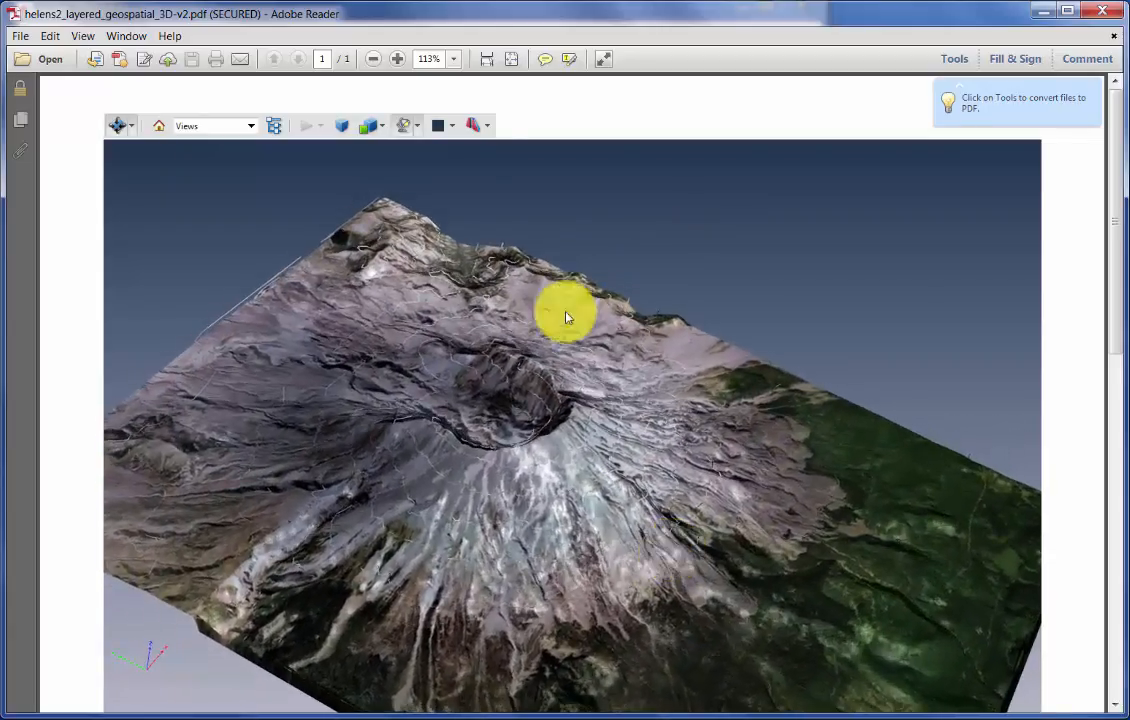
- Render the terrain as Solid Wireframe and orbit and enlarge it to view the mountain from a low side angle
{"action": "left_click", "coordinate": [382, 128]}
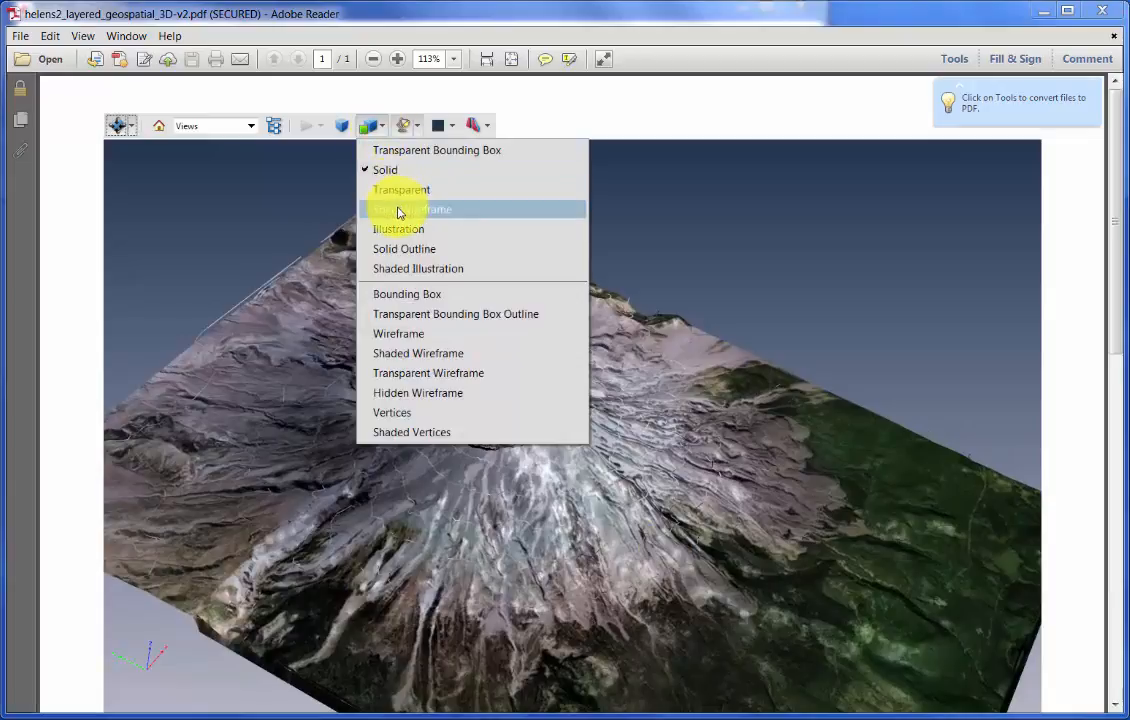
{"action": "left_click", "coordinate": [400, 208]}
{"action": "left_click_drag", "start_coordinate": [527, 460], "coordinate": [594, 438]}
{"action": "scroll", "coordinate": [594, 438], "scroll_direction": "up", "scroll_amount": 1}
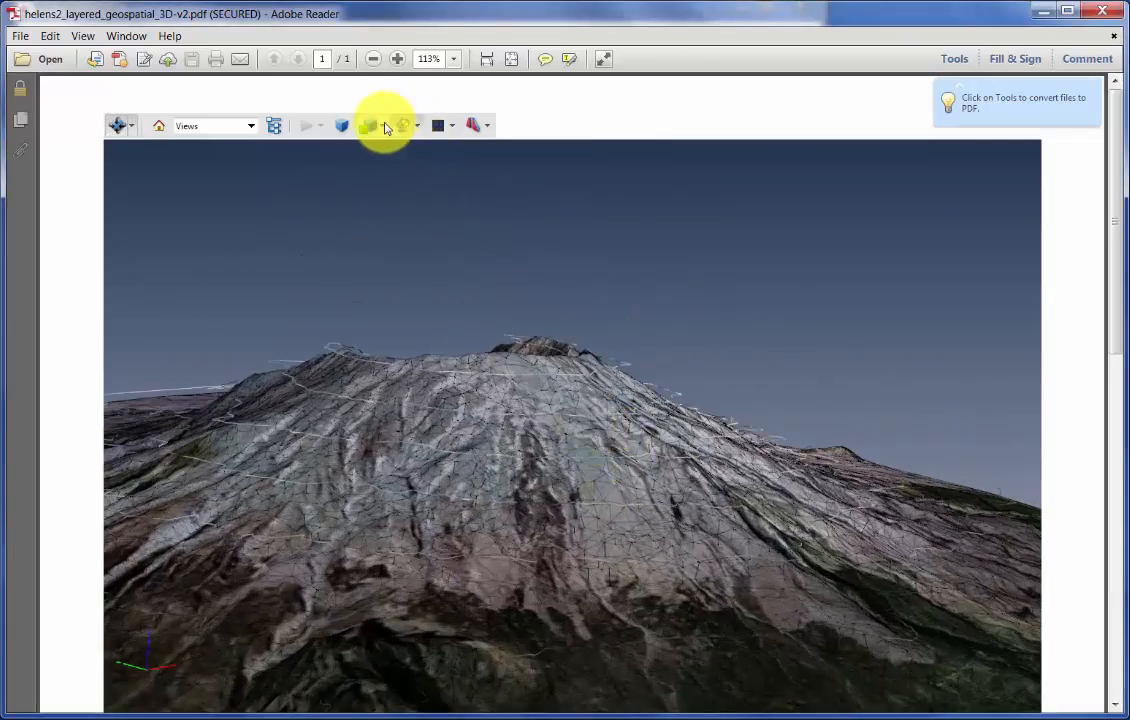
- Render the terrain as Wireframe and tilt it to inspect the triangle mesh around the crater
{"action": "left_click", "coordinate": [386, 128]}
{"action": "left_click", "coordinate": [411, 333]}
{"action": "left_click_drag", "start_coordinate": [587, 376], "coordinate": [506, 293]}
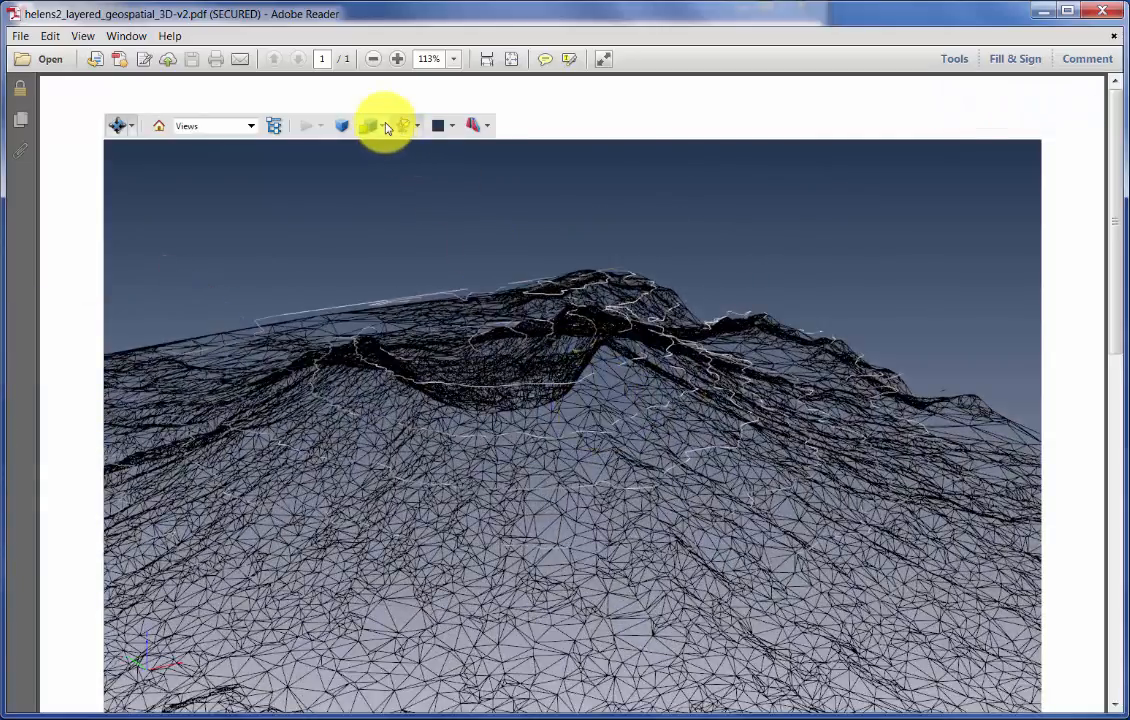
- Return the terrain to Solid rendering and orbit it to view the draped image
{"action": "left_click", "coordinate": [387, 127]}
{"action": "left_click", "coordinate": [391, 170]}
{"action": "left_click_drag", "start_coordinate": [492, 335], "coordinate": [403, 238]}
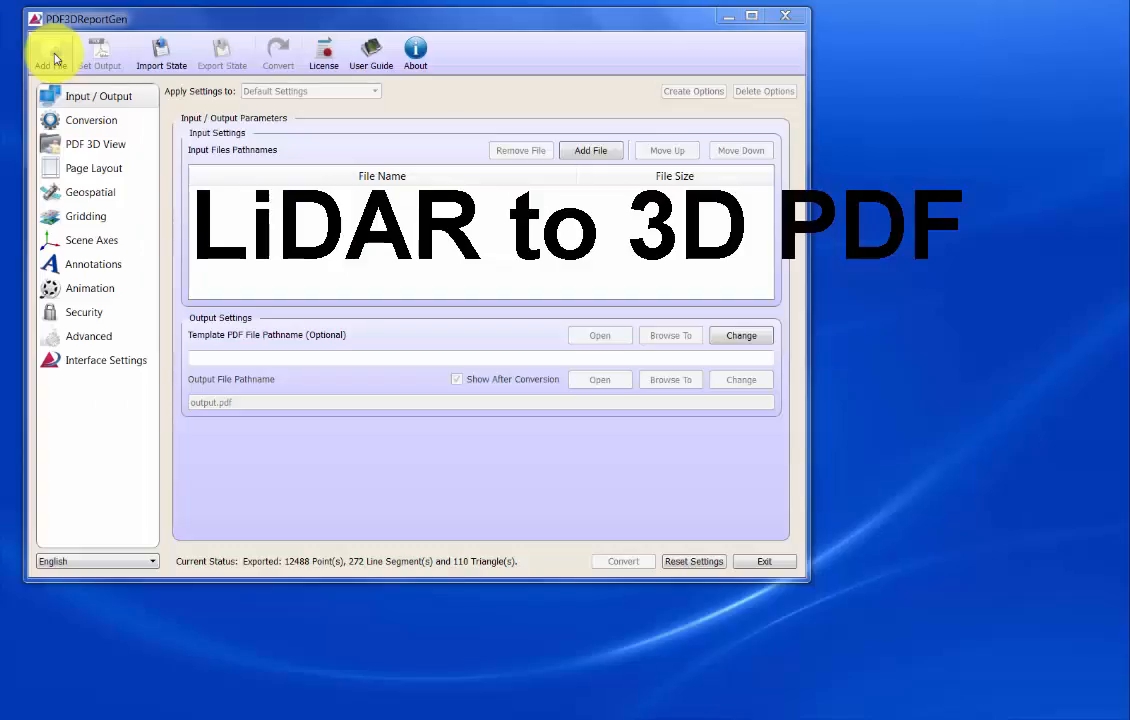
- Add the LiDAR file SRSsample.las from the Samples las folder as the conversion input and select it
{"action": "left_click", "coordinate": [52, 55]}
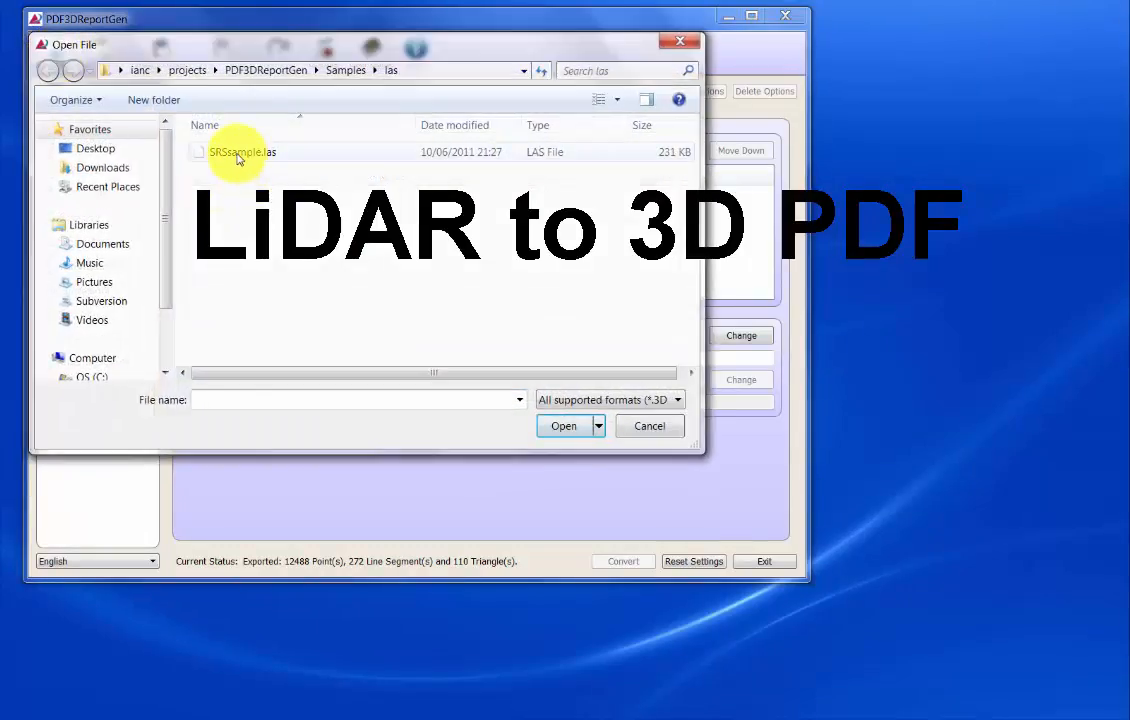
{"action": "left_click", "coordinate": [238, 155]}
{"action": "left_click", "coordinate": [575, 429]}
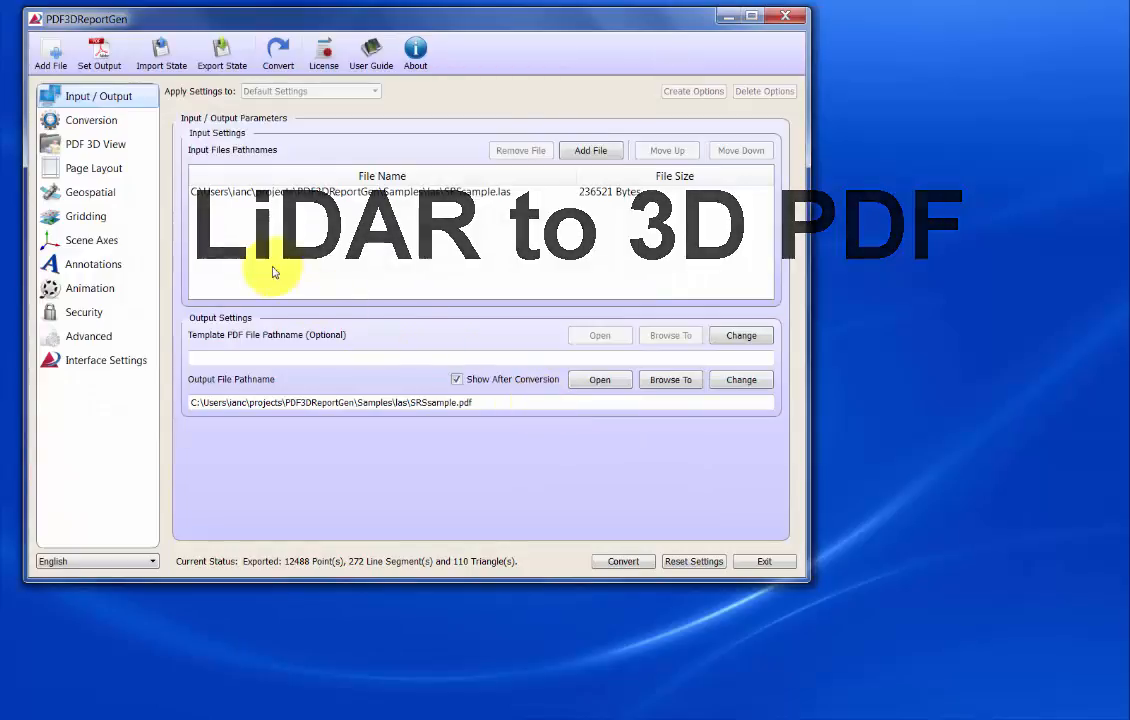
{"action": "left_click", "coordinate": [377, 197]}
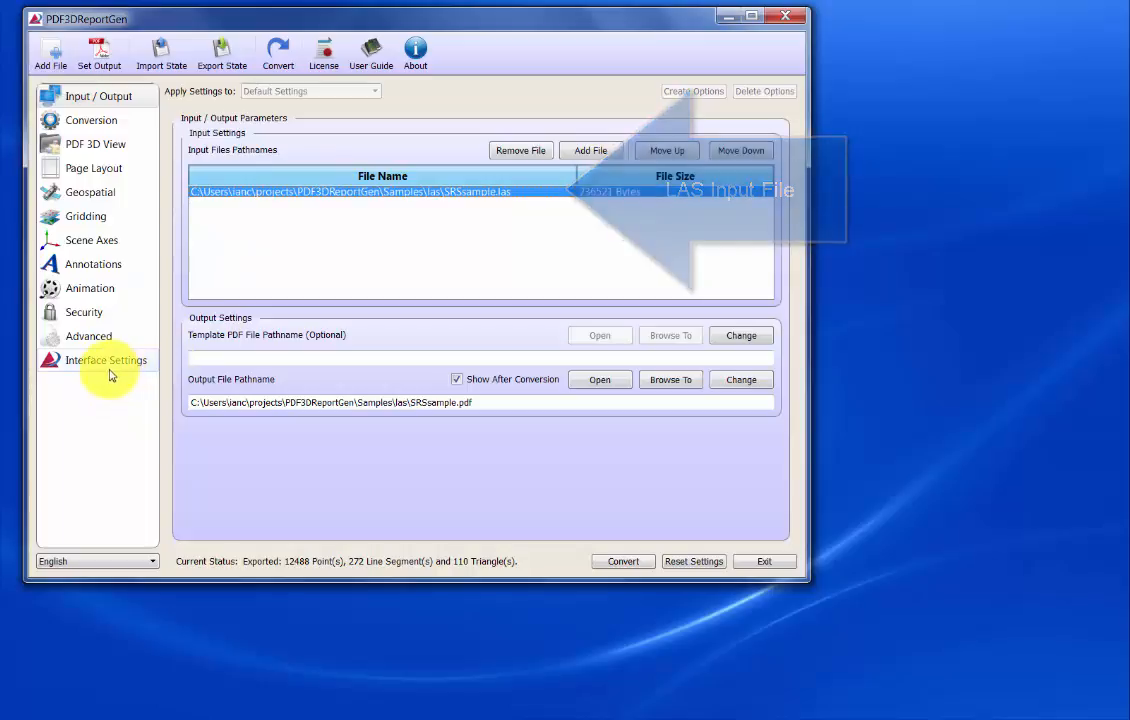
- Set the gridding interpolation for the LiDAR data to Point Cloud
{"action": "left_click", "coordinate": [88, 217]}
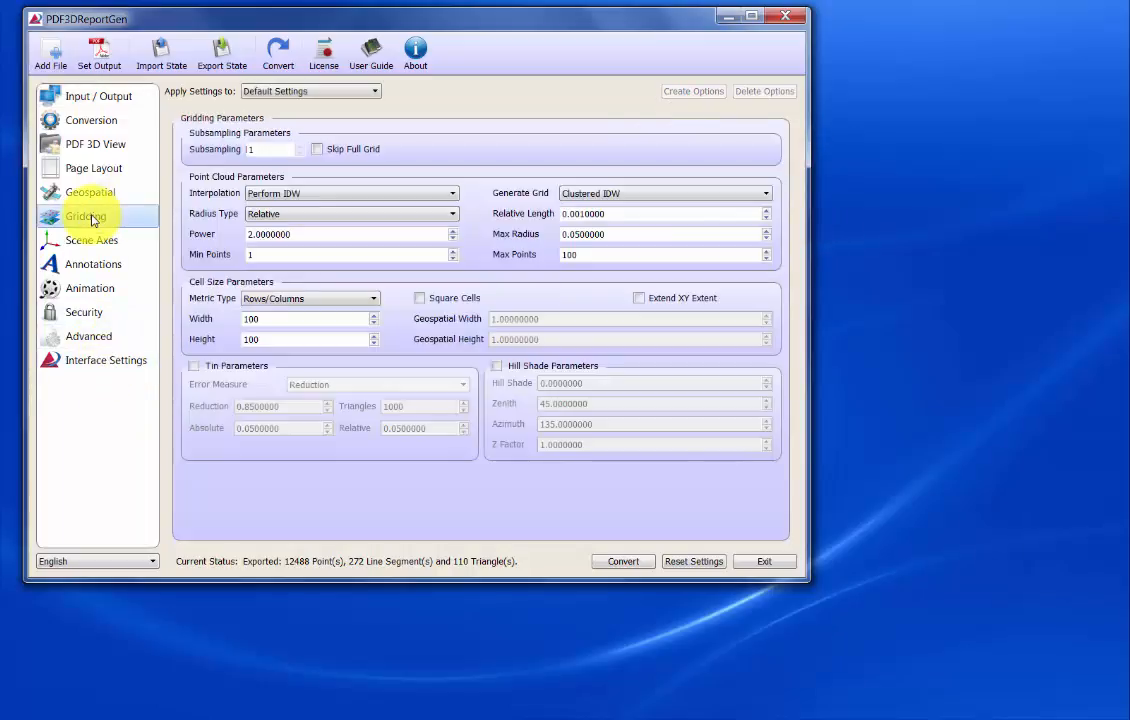
{"action": "left_click", "coordinate": [272, 197]}
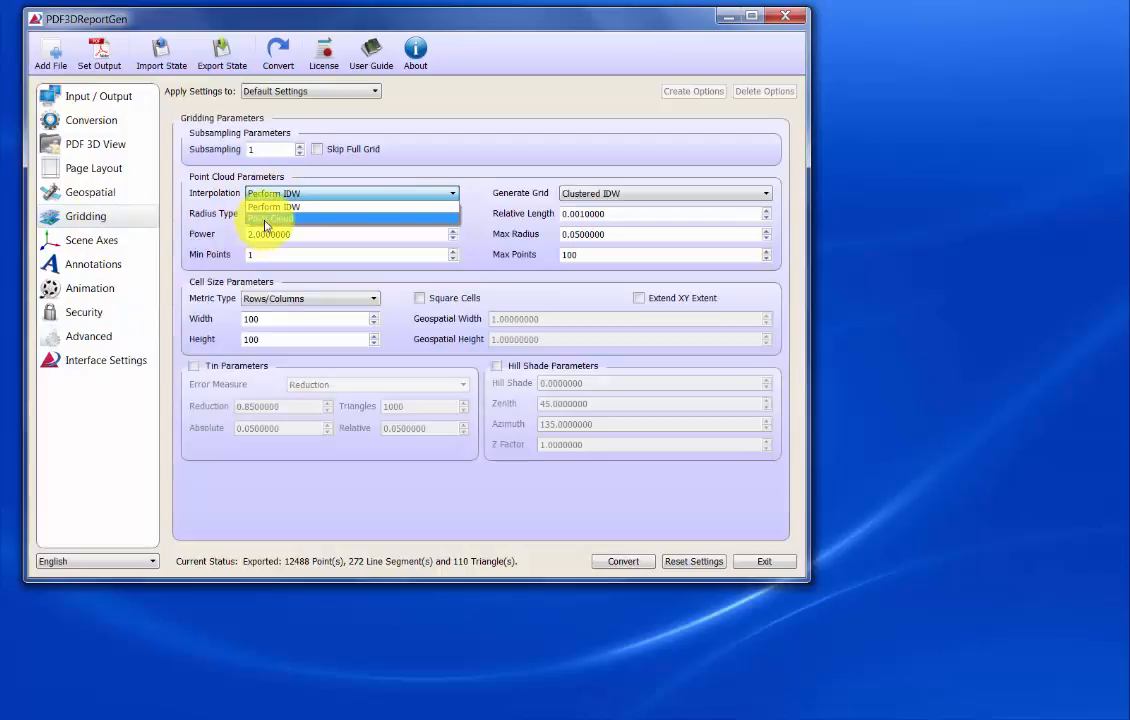
{"action": "left_click", "coordinate": [266, 219]}
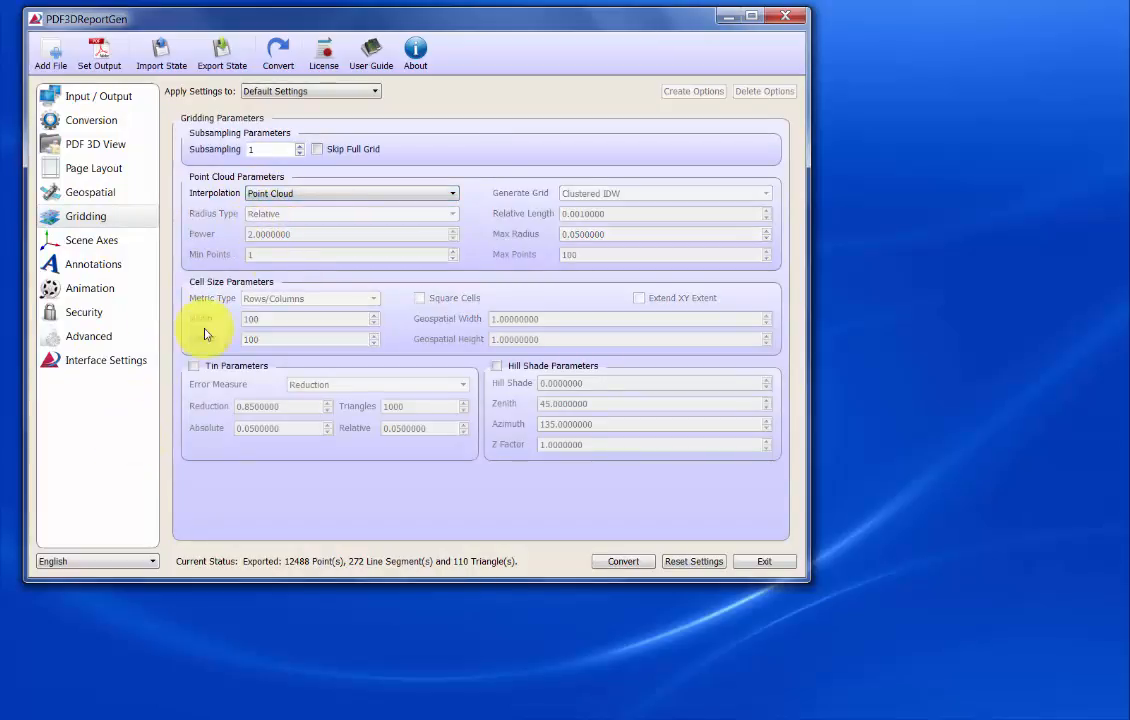
- Set up the color mapping with the Accent.ct colormap file and the Along Z binding mode
{"action": "left_click", "coordinate": [130, 362]}
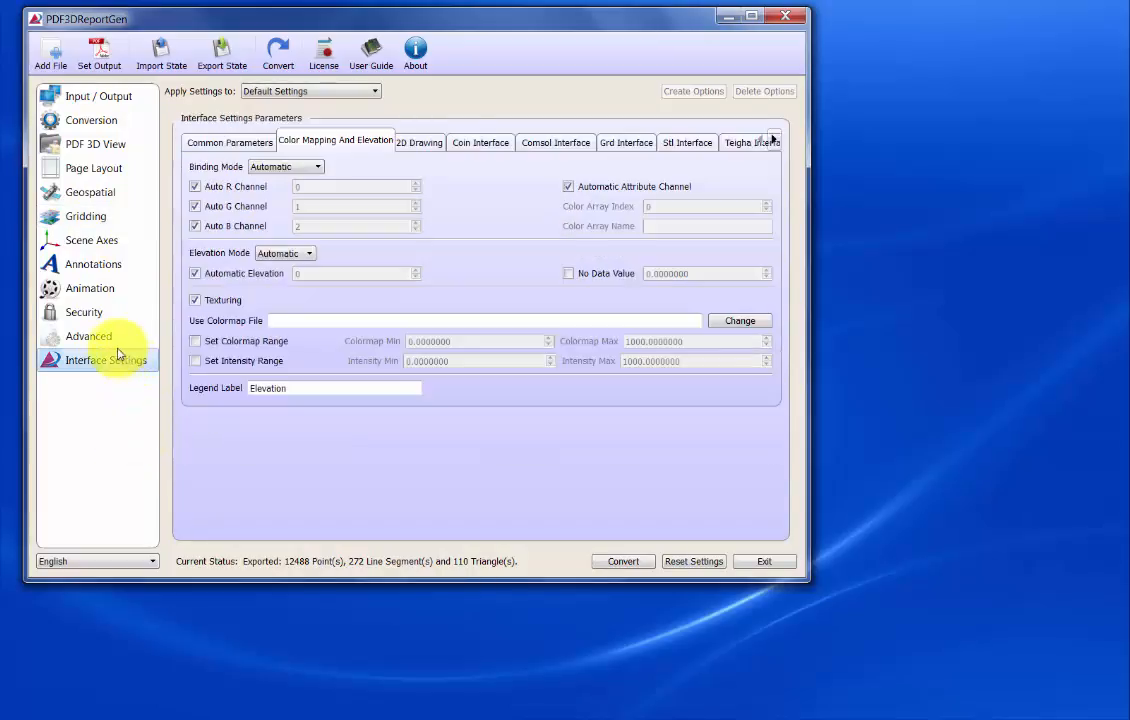
{"action": "left_click", "coordinate": [735, 322]}
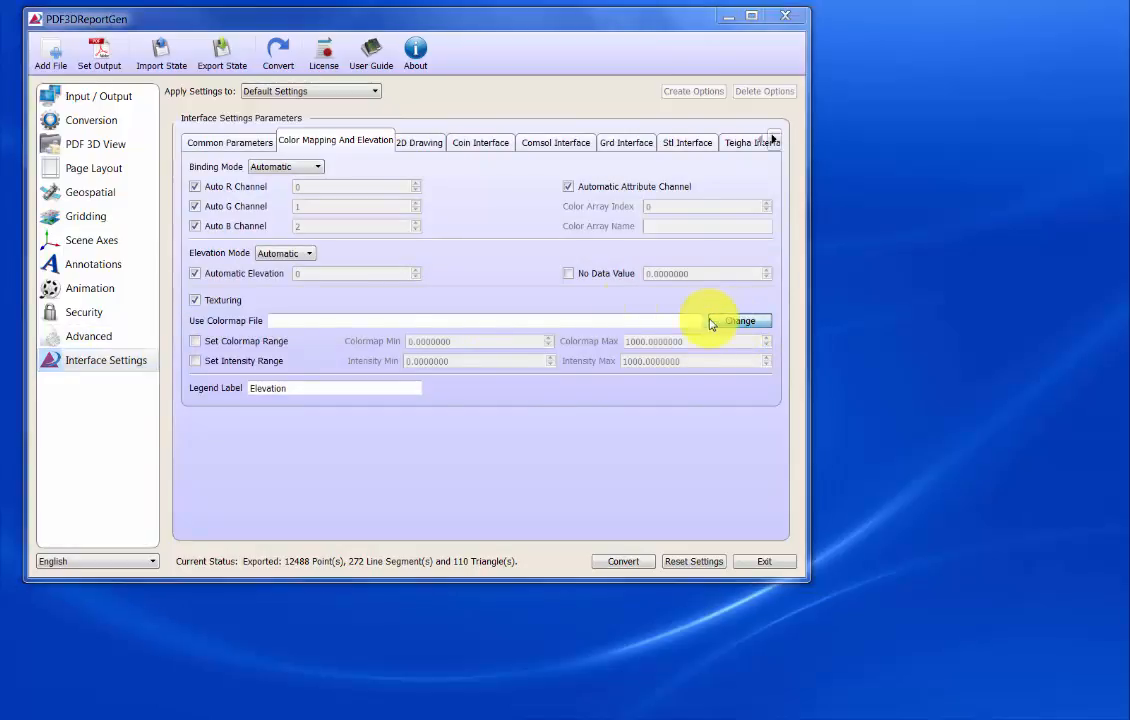
{"action": "left_click", "coordinate": [227, 154]}
{"action": "left_click", "coordinate": [564, 427]}
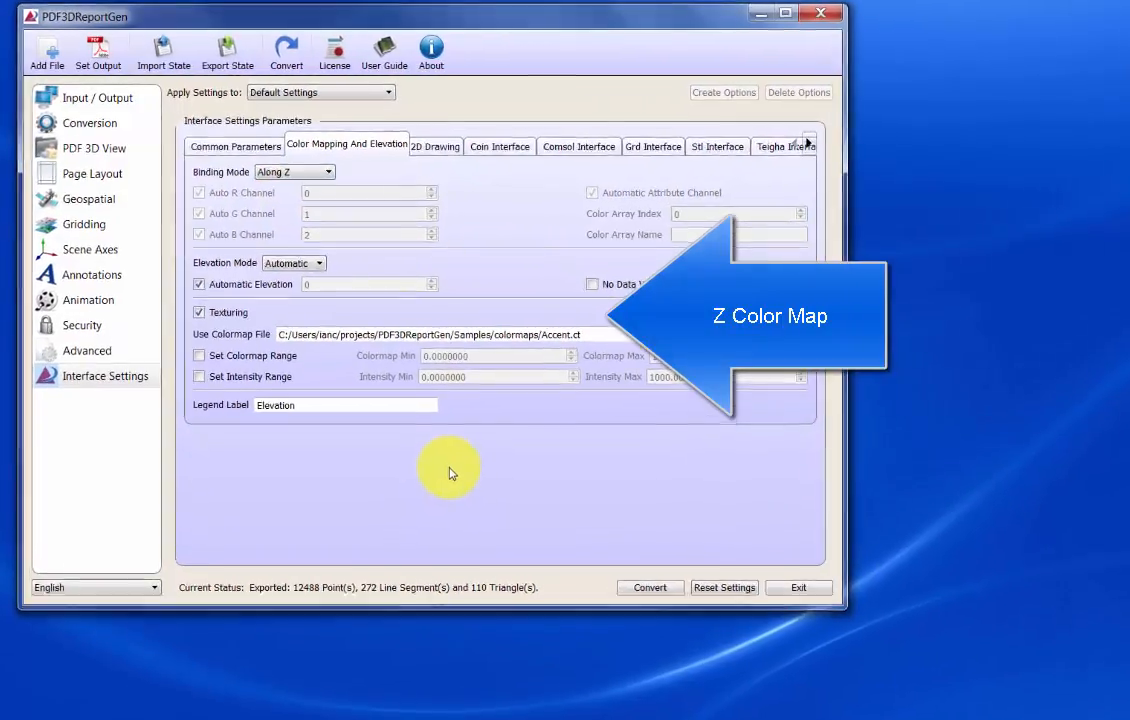
- Convert SRSsample.las to a 3D PDF using the GRD Interface
{"action": "left_click", "coordinate": [95, 100]}
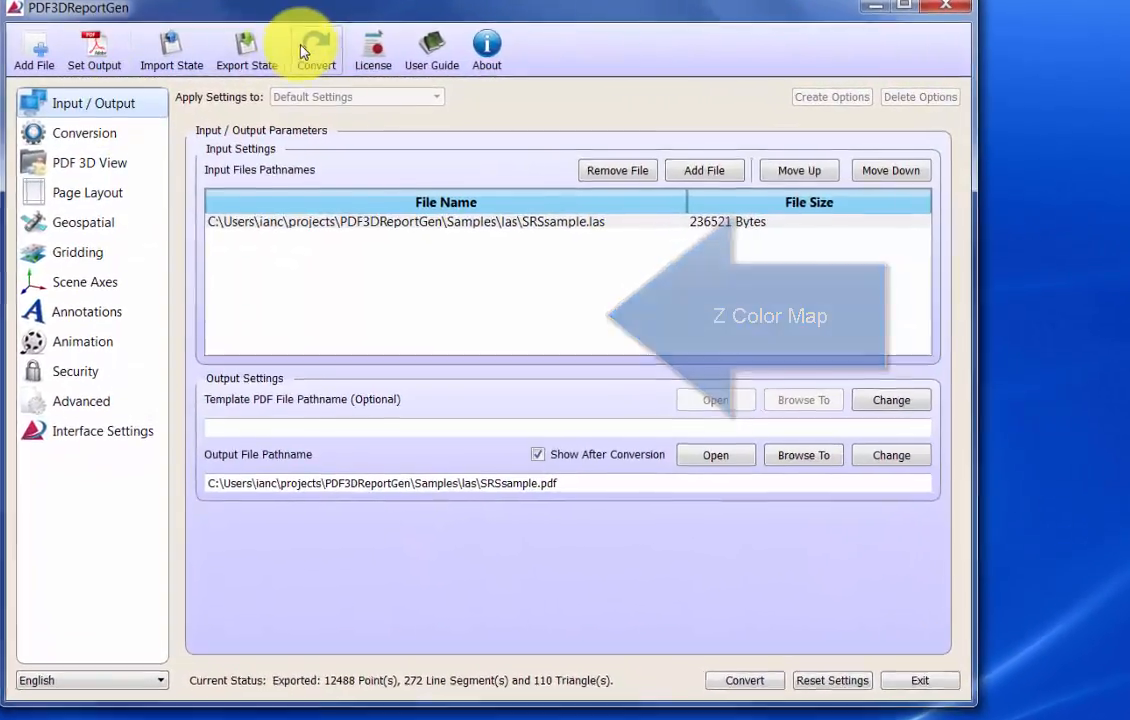
{"action": "left_click", "coordinate": [301, 50]}
{"action": "left_click", "coordinate": [598, 490]}
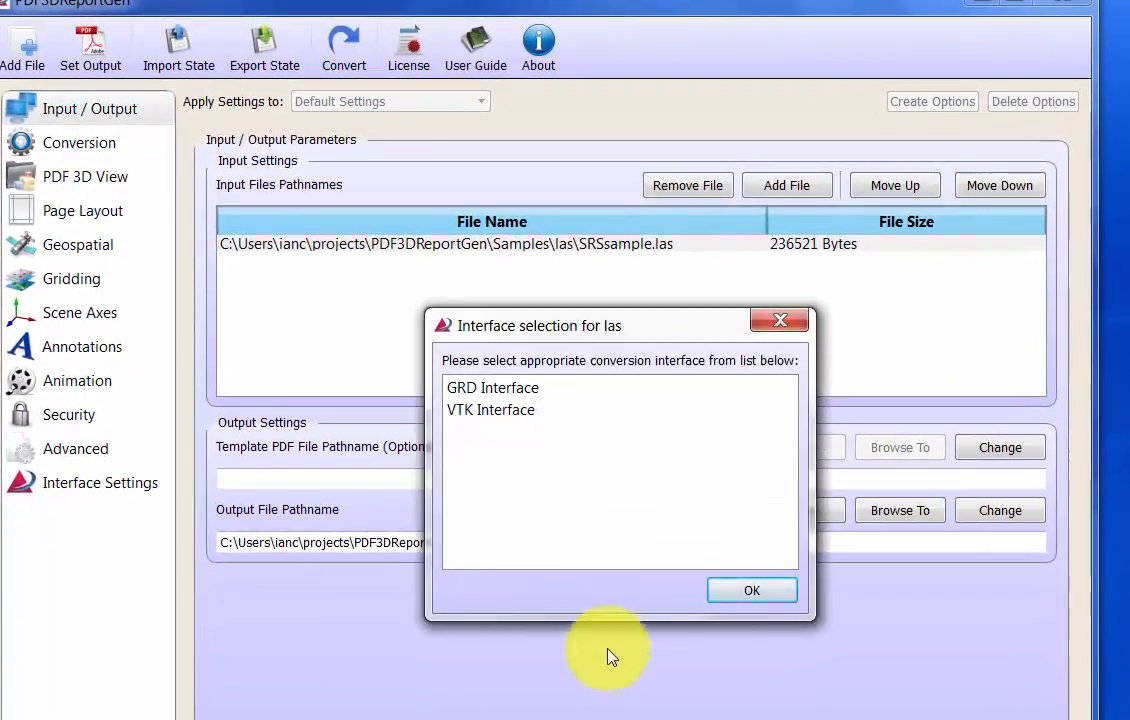
{"action": "left_click", "coordinate": [512, 394]}
{"action": "left_click", "coordinate": [752, 591]}
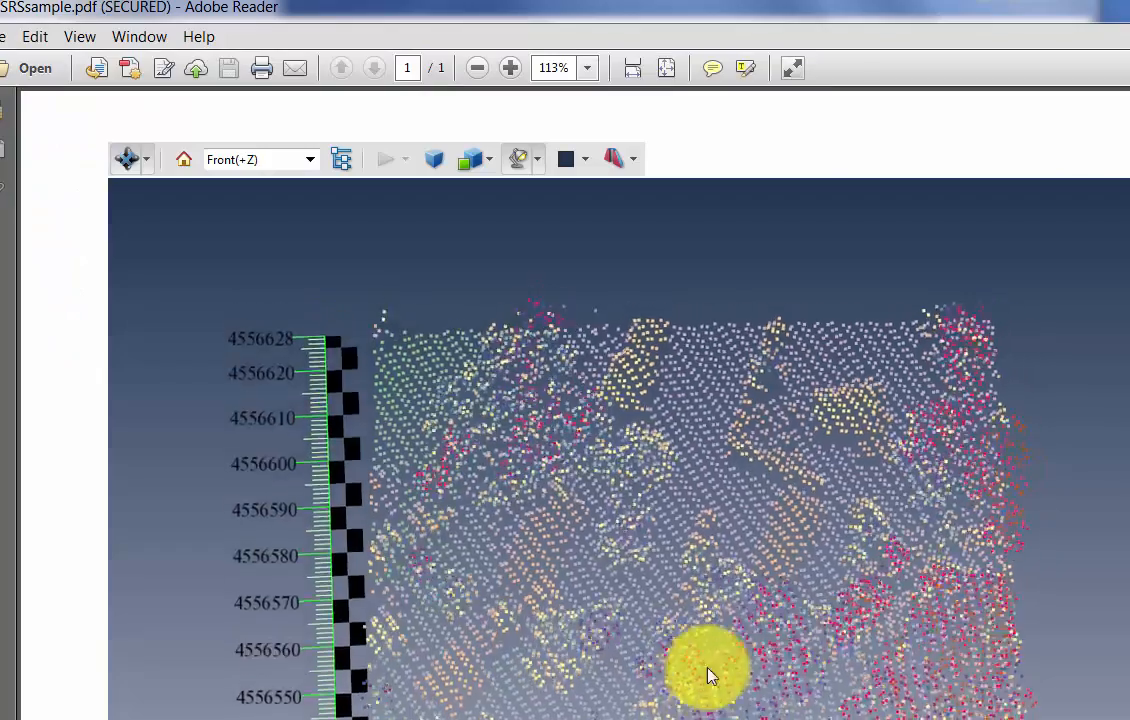
- Orbit the elevation-colored point cloud and examine the Elevation legend's range from its highest to its lowest value
{"action": "left_click_drag", "start_coordinate": [707, 675], "coordinate": [734, 397]}
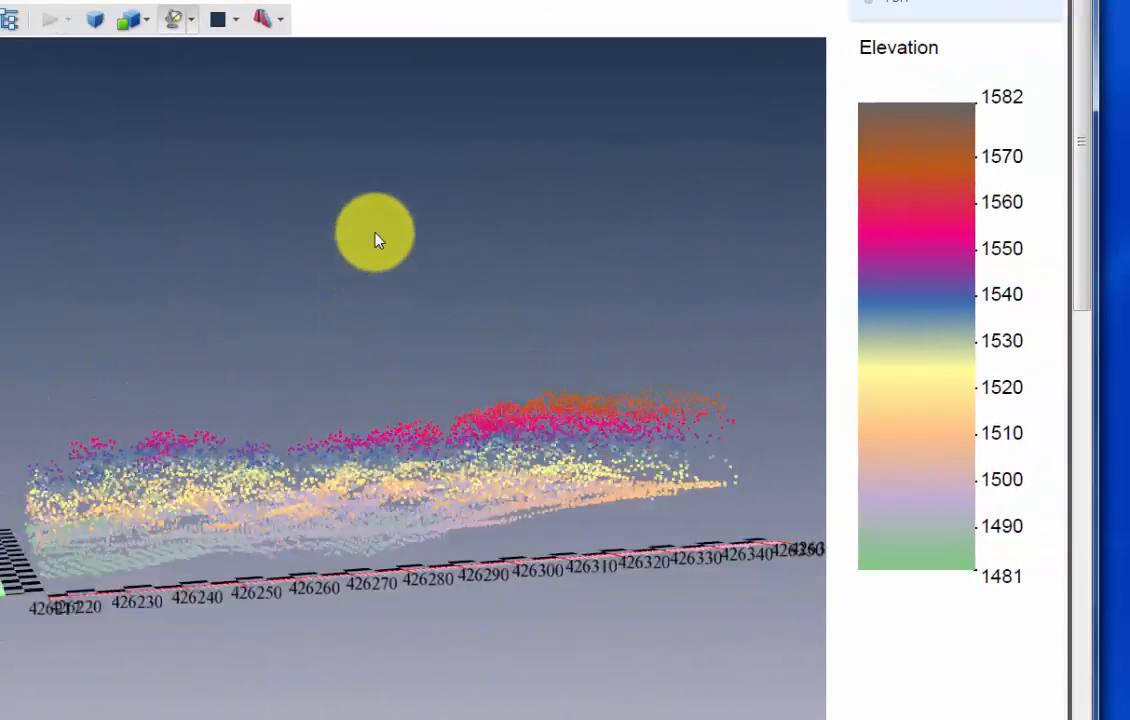
{"action": "left_click_drag", "start_coordinate": [378, 240], "coordinate": [282, 523]}
{"action": "left_click_drag", "start_coordinate": [368, 502], "coordinate": [386, 480]}
{"action": "left_click_drag", "start_coordinate": [986, 122], "coordinate": [997, 609]}
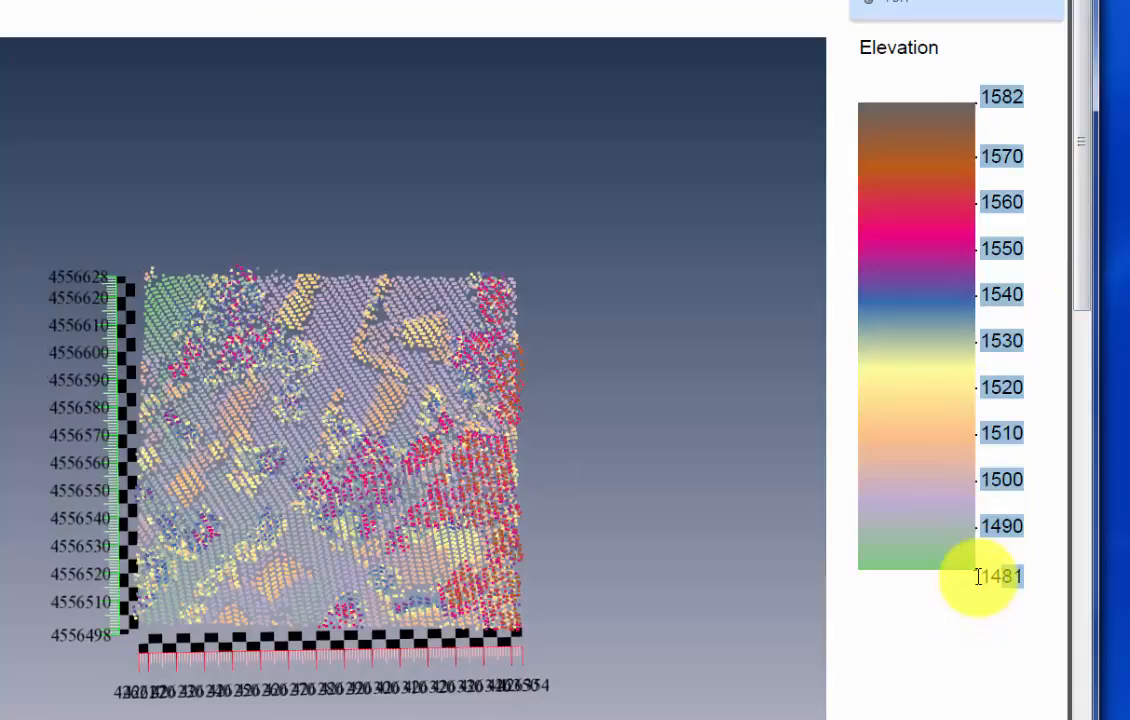
{"action": "left_click_drag", "start_coordinate": [295, 561], "coordinate": [413, 383]}
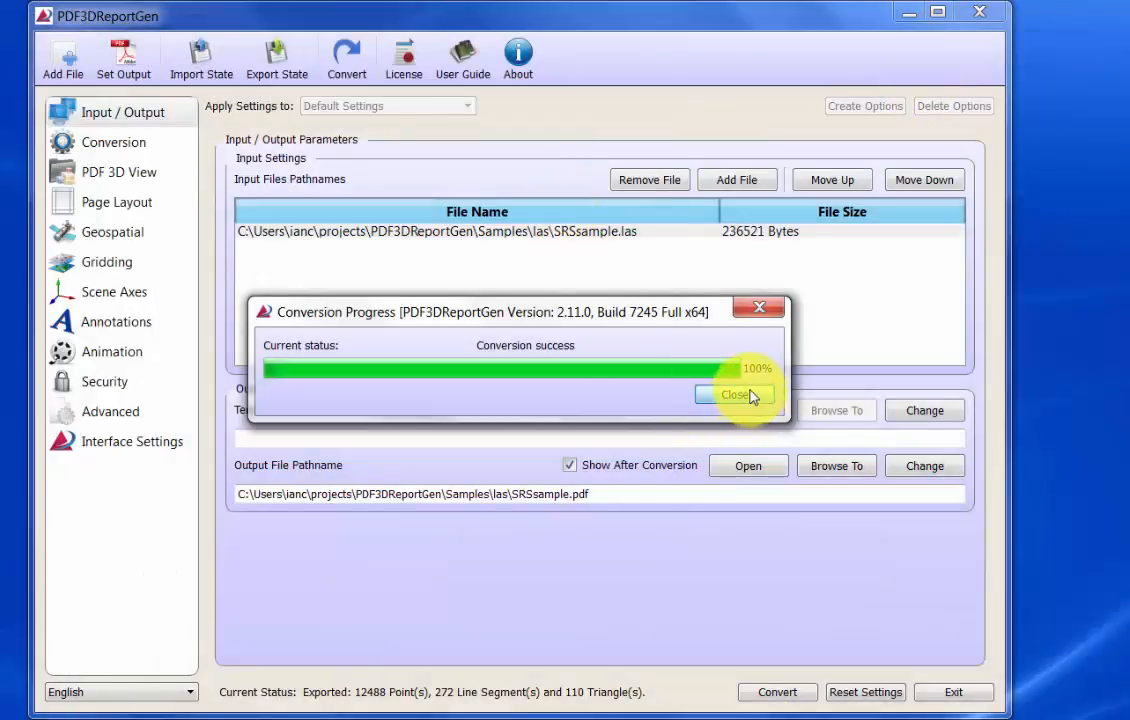
- Close the finished conversion and change the color mapping's binding mode to With Attribute
{"action": "left_click", "coordinate": [735, 395]}
{"action": "left_click", "coordinate": [118, 450]}
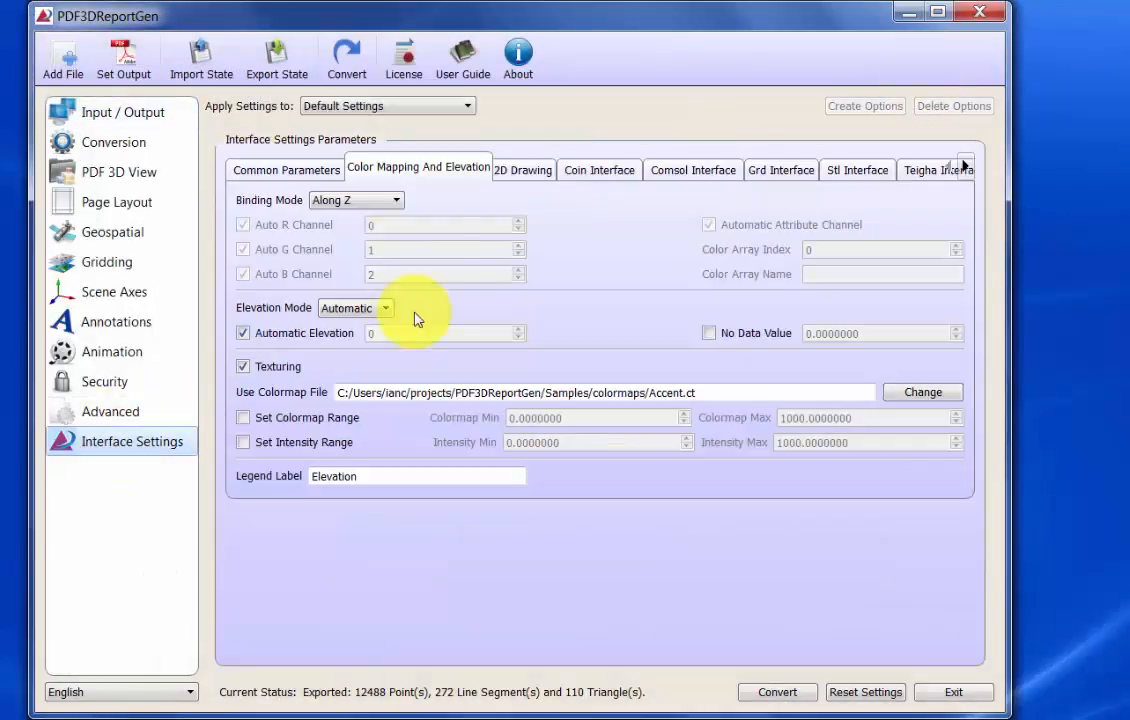
{"action": "left_click", "coordinate": [352, 202]}
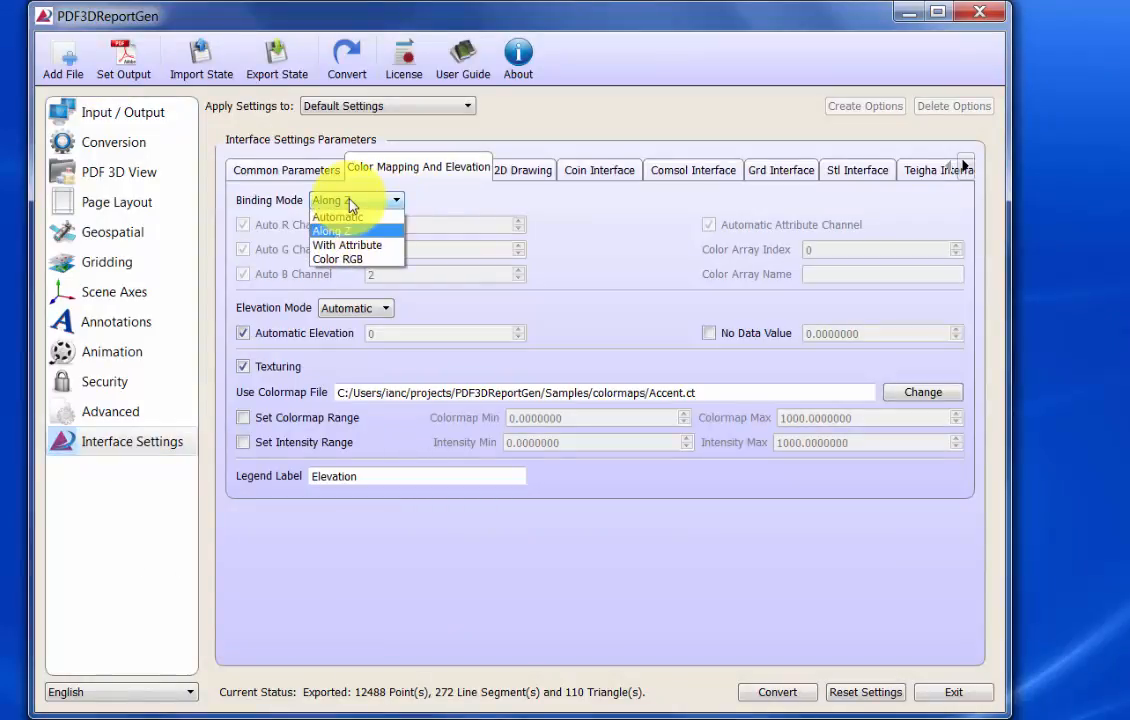
{"action": "left_click", "coordinate": [348, 248]}
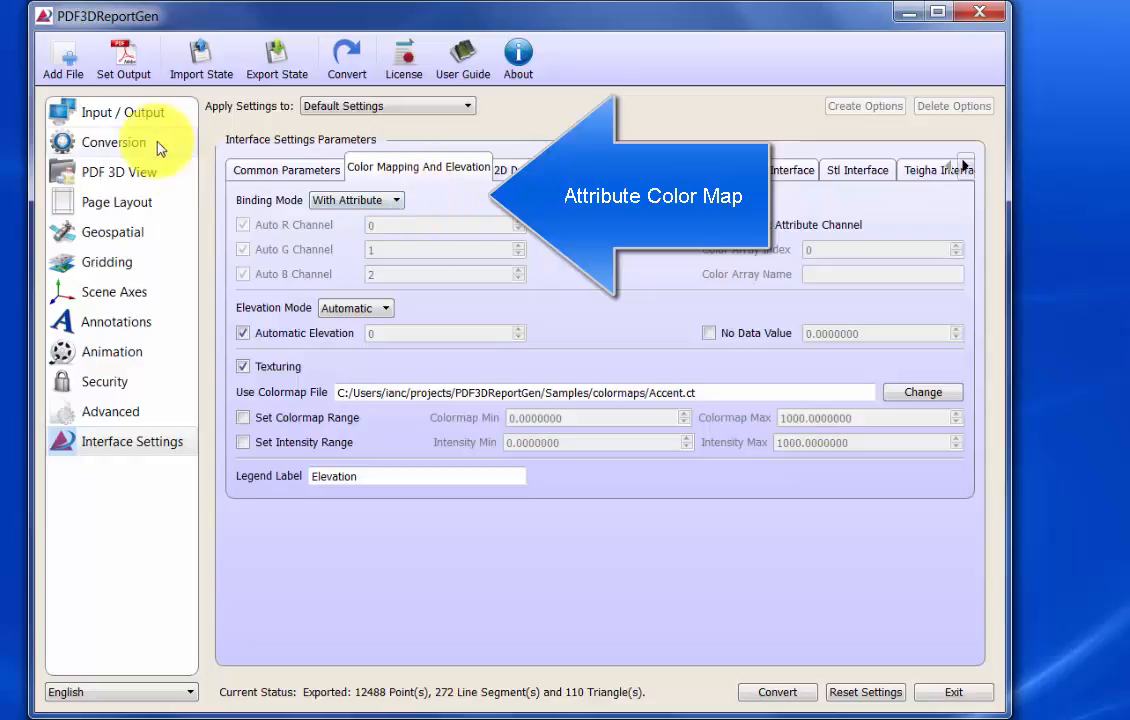
- Convert SRSsample.las again with the GRD Interface, overwriting the existing SRSsample.pdf
{"action": "left_click", "coordinate": [142, 118]}
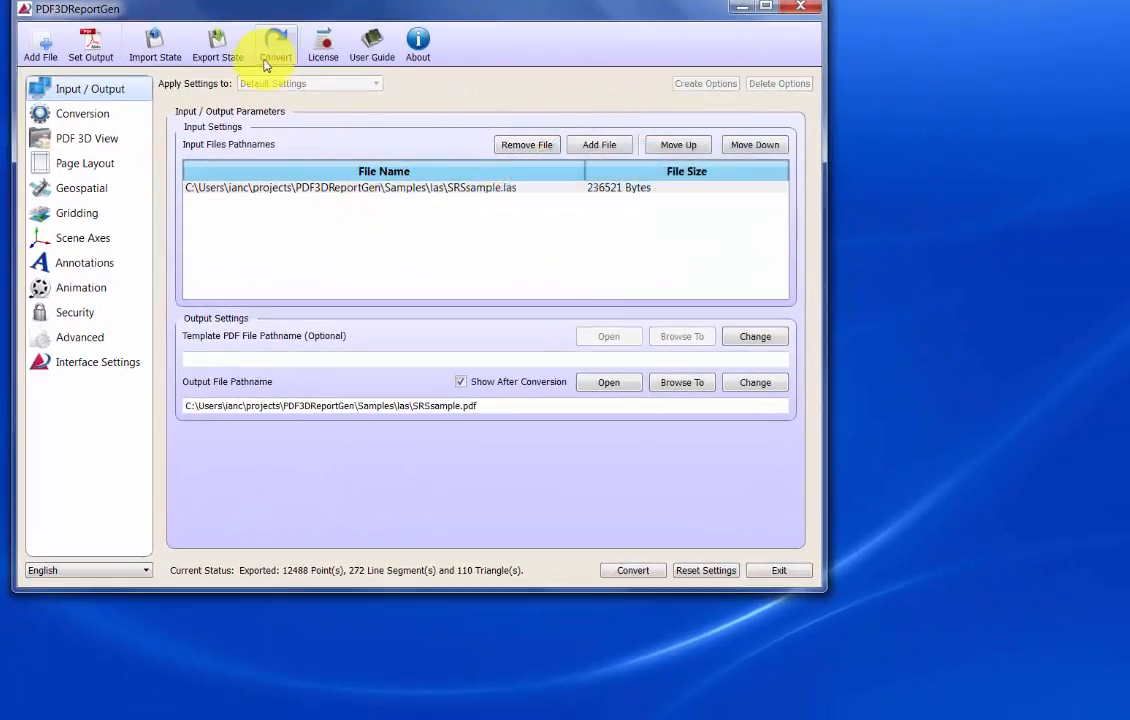
{"action": "left_click", "coordinate": [265, 50]}
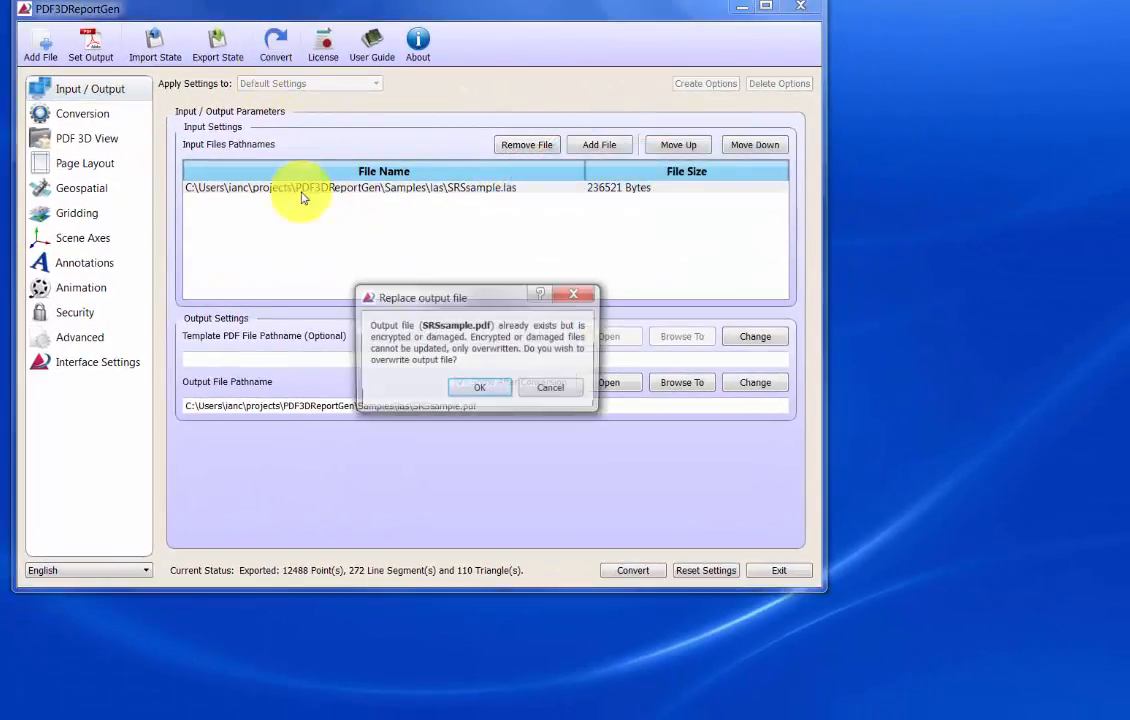
{"action": "left_click", "coordinate": [477, 391]}
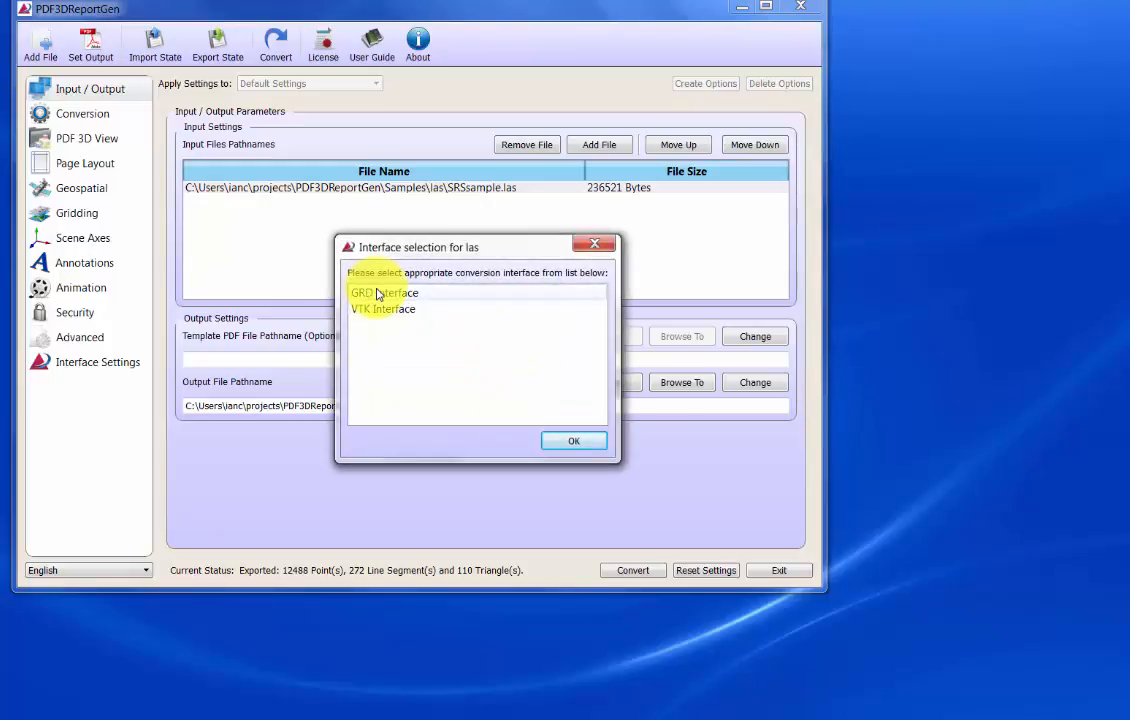
{"action": "left_click", "coordinate": [566, 443]}
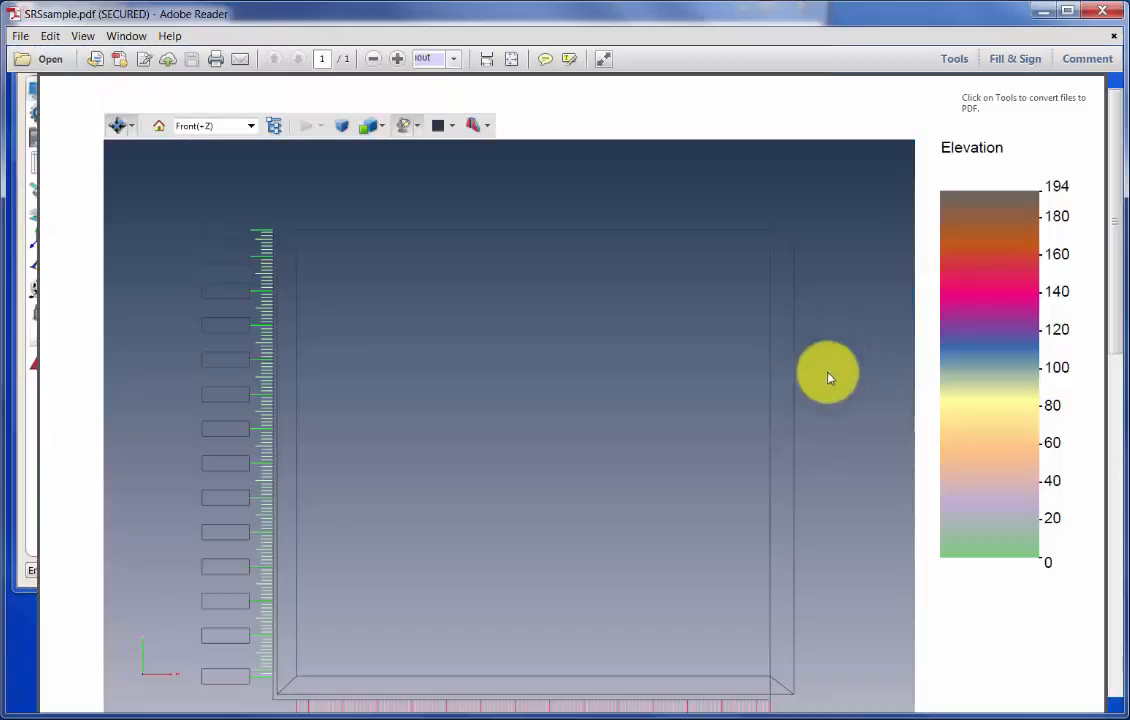
- Orbit and zoom the attribute-colored point cloud in SRSsample.pdf to examine its color distribution against the 0 to 194 legend
{"action": "left_click_drag", "start_coordinate": [552, 551], "coordinate": [544, 517]}
{"action": "scroll", "coordinate": [427, 465], "scroll_direction": "down", "scroll_amount": 3}
{"action": "left_click_drag", "start_coordinate": [339, 384], "coordinate": [401, 540]}
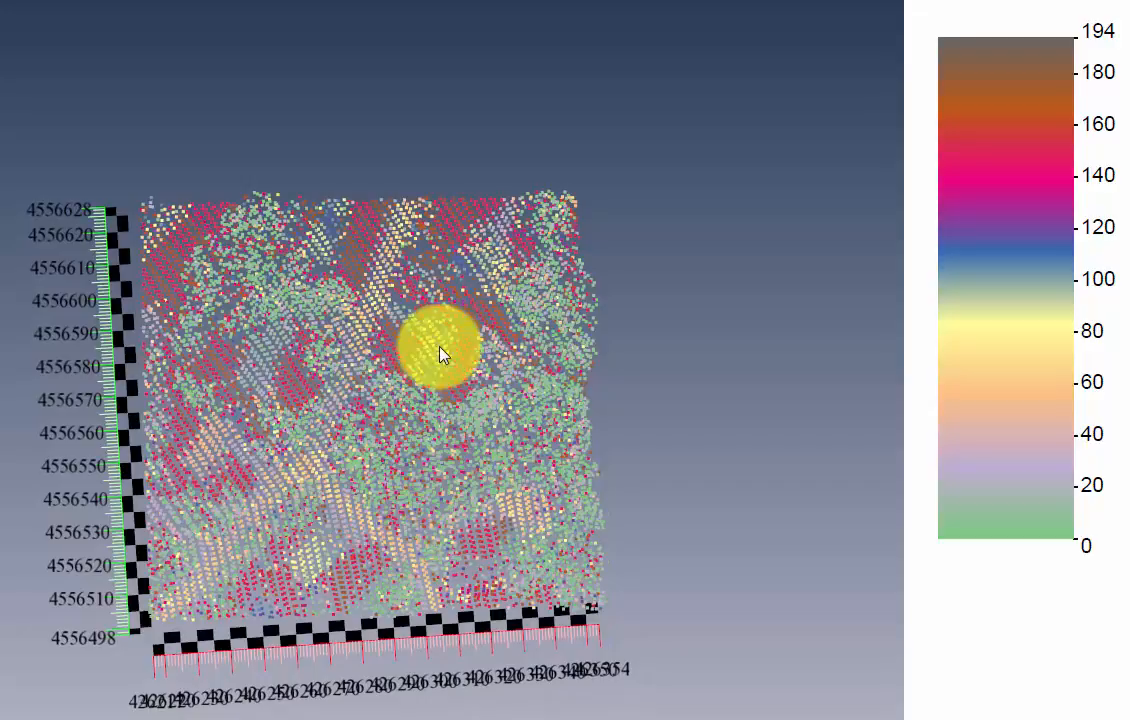
{"action": "left_click_drag", "start_coordinate": [298, 548], "coordinate": [630, 385]}
{"action": "scroll", "coordinate": [468, 547], "scroll_direction": "up", "scroll_amount": 4}
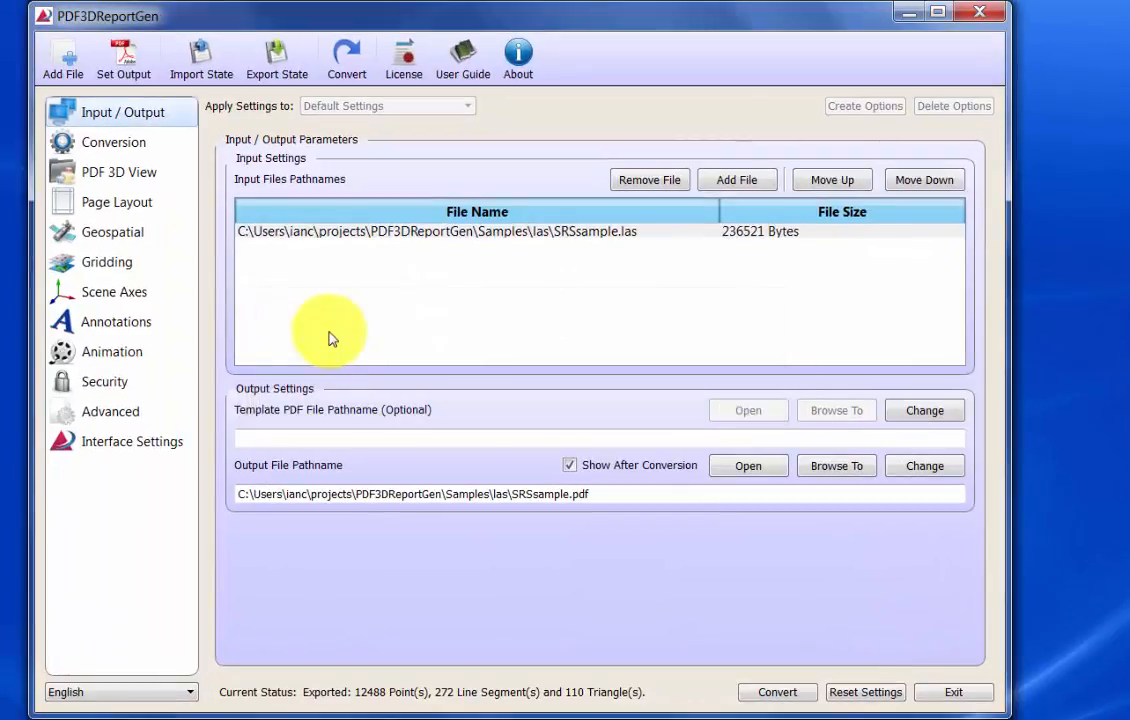
- Set the gridding subsampling value to 10 in the conversion settings for SRSsample.las
{"action": "left_click", "coordinate": [112, 262]}
{"action": "double_click", "coordinate": [305, 178]}
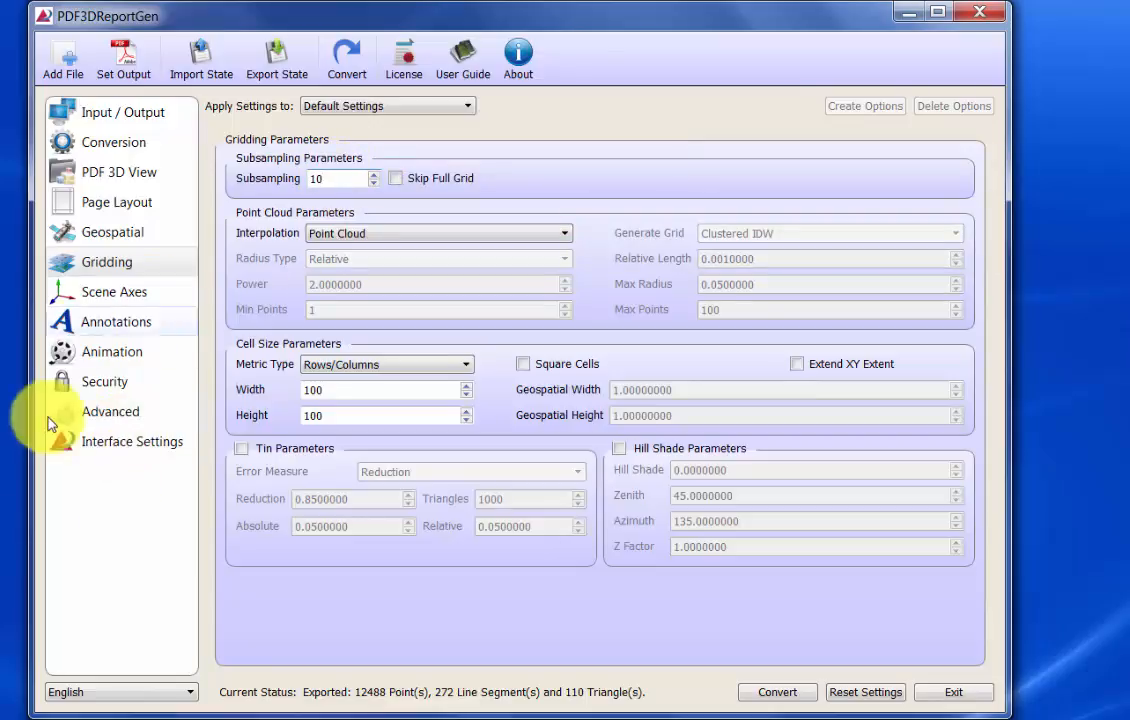
- Enable the advanced simplification options and set the threshold points count to 500000
{"action": "left_click", "coordinate": [130, 423]}
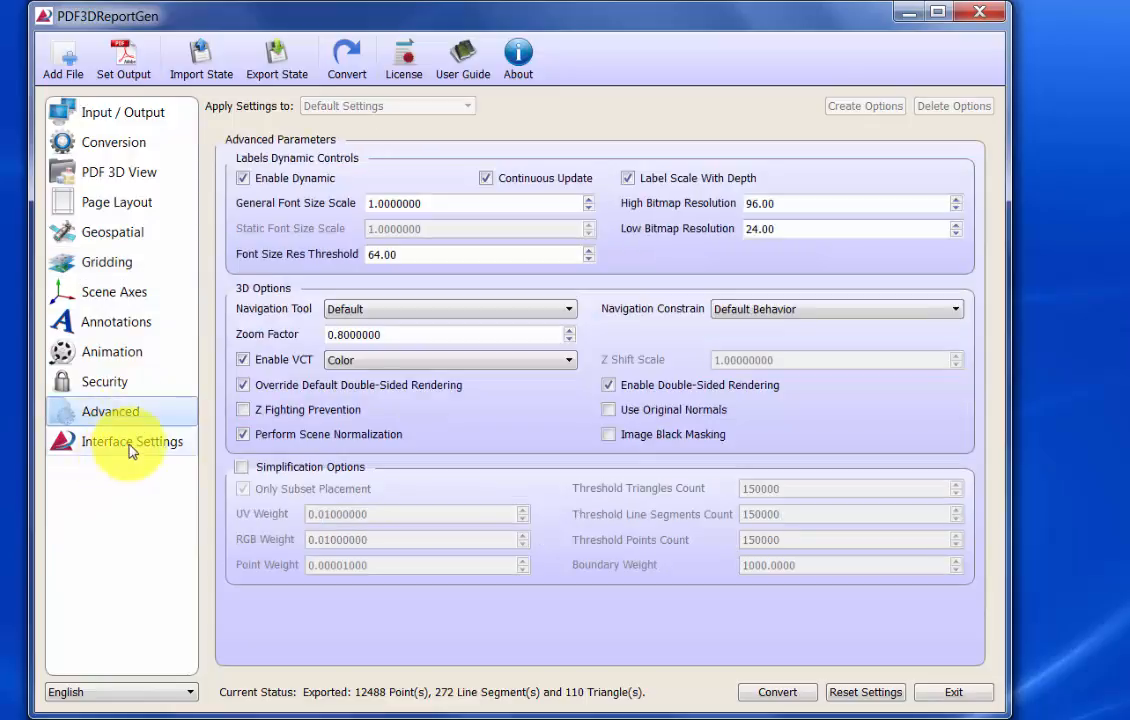
{"action": "left_click", "coordinate": [242, 469]}
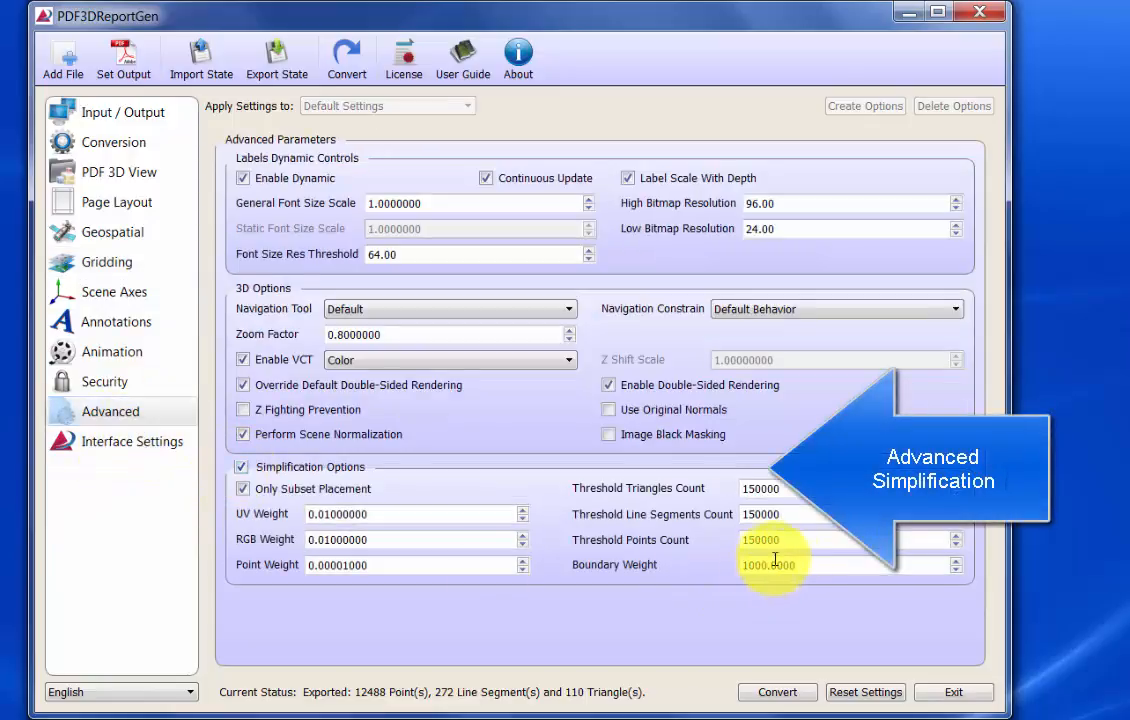
{"action": "left_click_drag", "start_coordinate": [806, 538], "coordinate": [547, 537]}
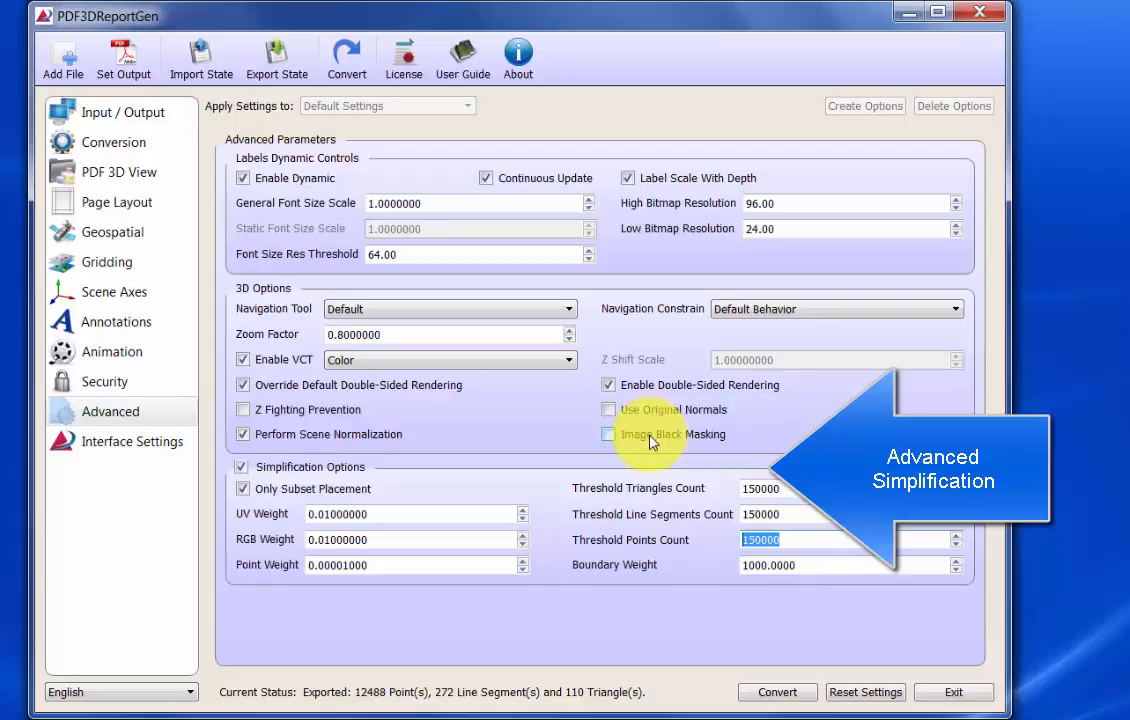
{"action": "type", "text": "500000"}
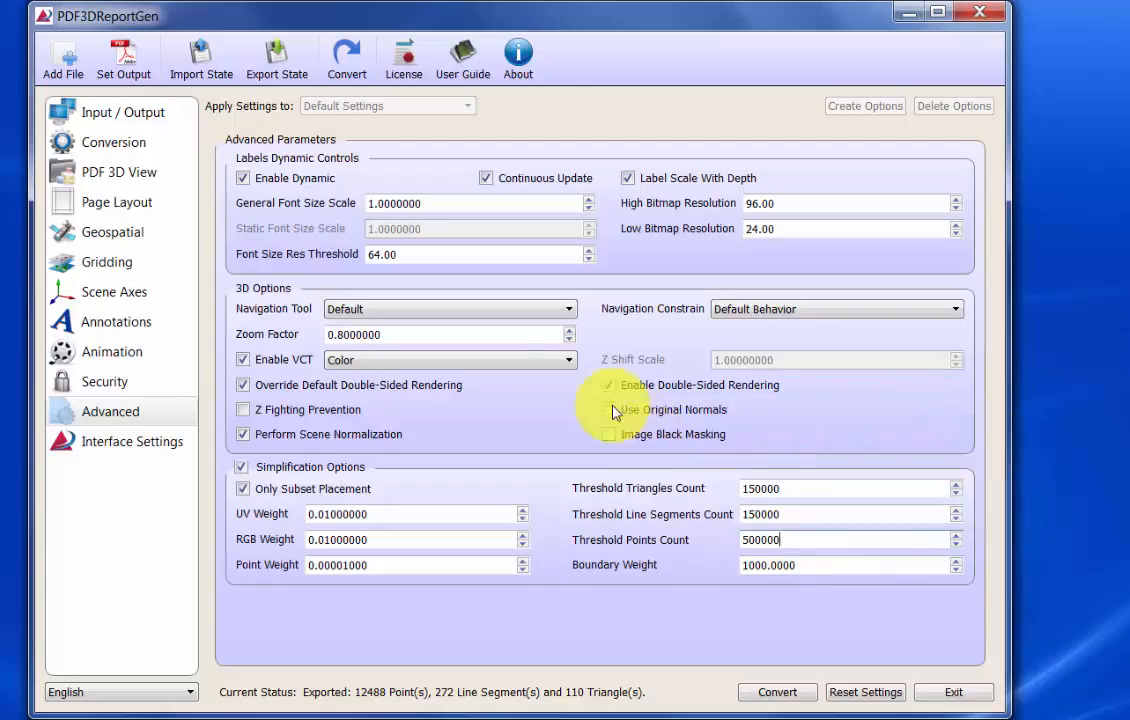